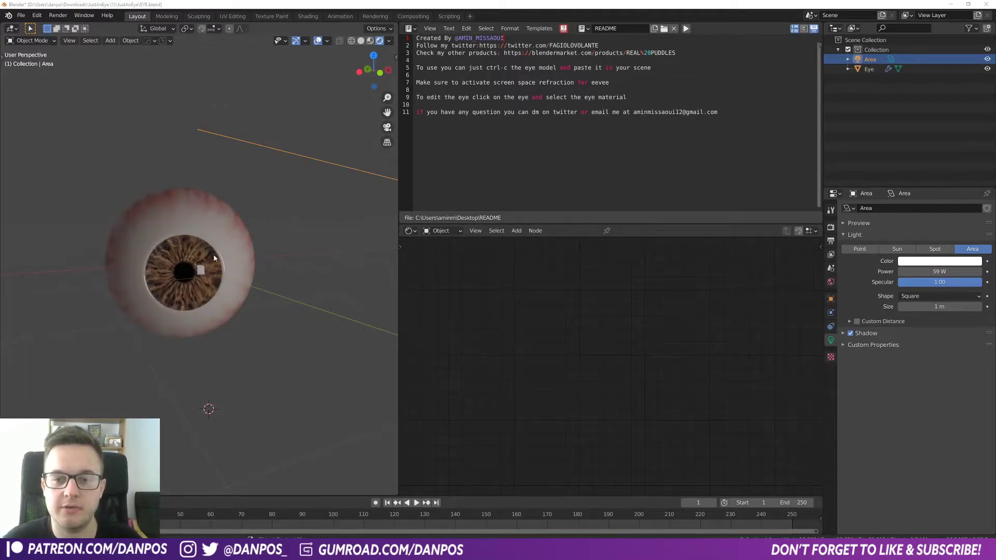
pyautogui.moveTo(231, 298)
pyautogui.mouseDown(button='middle')
pyautogui.moveTo(172, 235)
pyautogui.moveTo(123, 288)
pyautogui.moveTo(185, 310)
pyautogui.moveTo(235, 294)
pyautogui.moveTo(227, 301)
pyautogui.mouseUp(button='middle')
pyautogui.moveTo(188, 246); pyautogui.dragTo(165, 282, button='middle')
pyautogui.scroll(2, 218, 251)
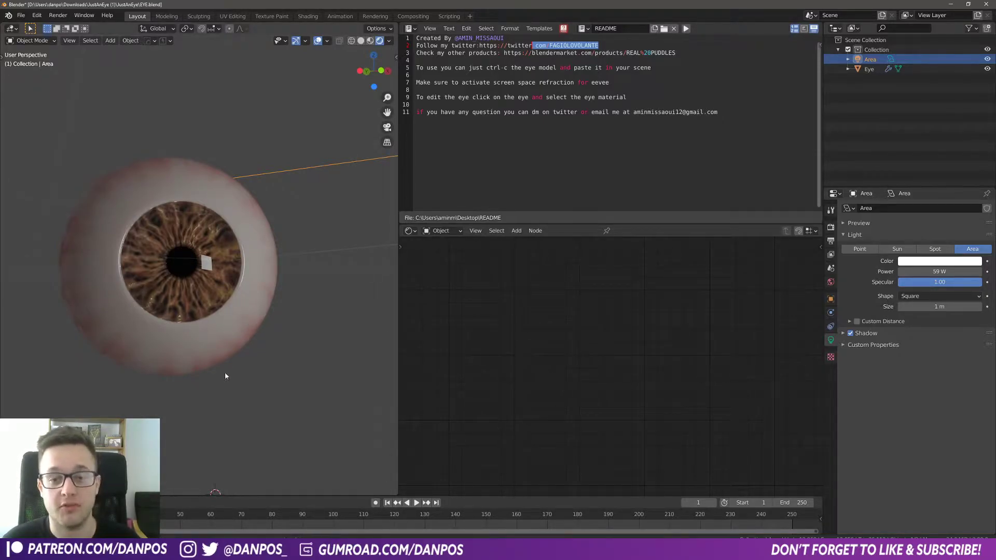
pyautogui.moveTo(225, 376); pyautogui.dragTo(184, 283, button='middle')
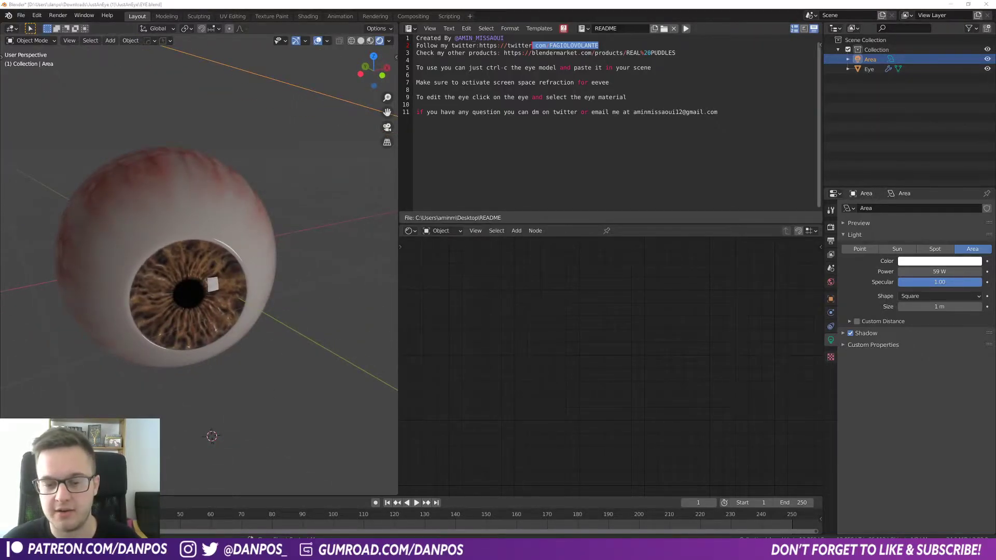
# - Switch to the browser and proceed to the checkout for the Just An Eye model with a price of $0
pyautogui.hotkey('alt', 'Tab')
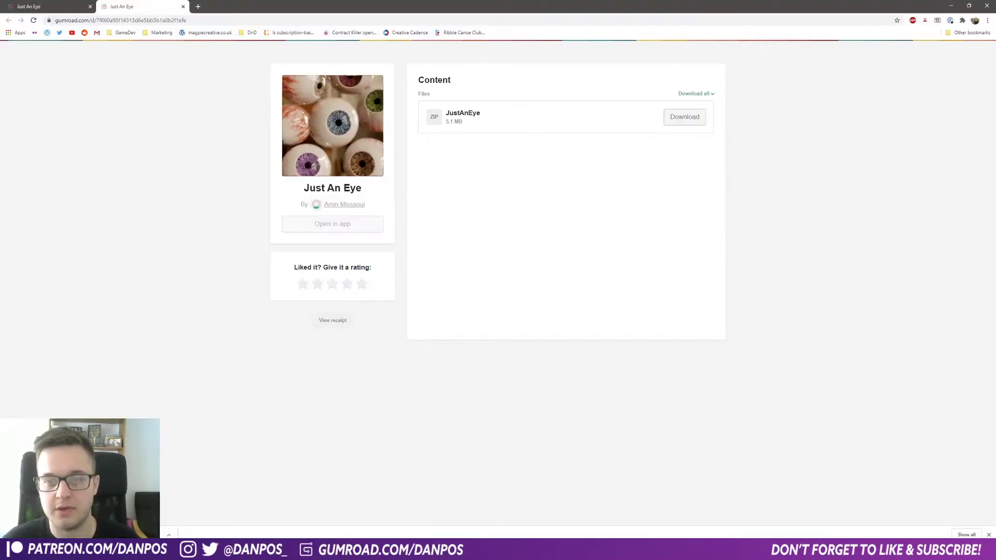
pyautogui.click(86, 2)
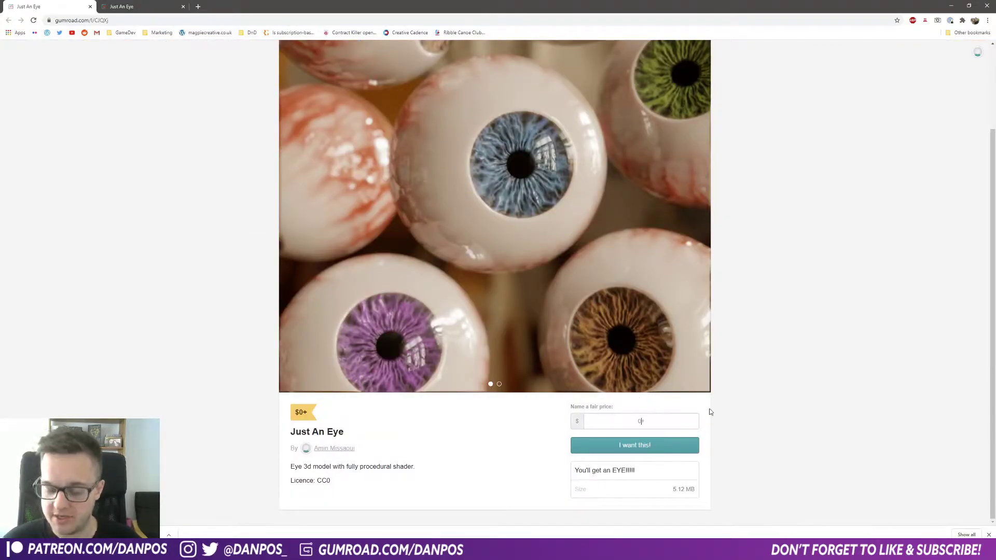
pyautogui.write('10')
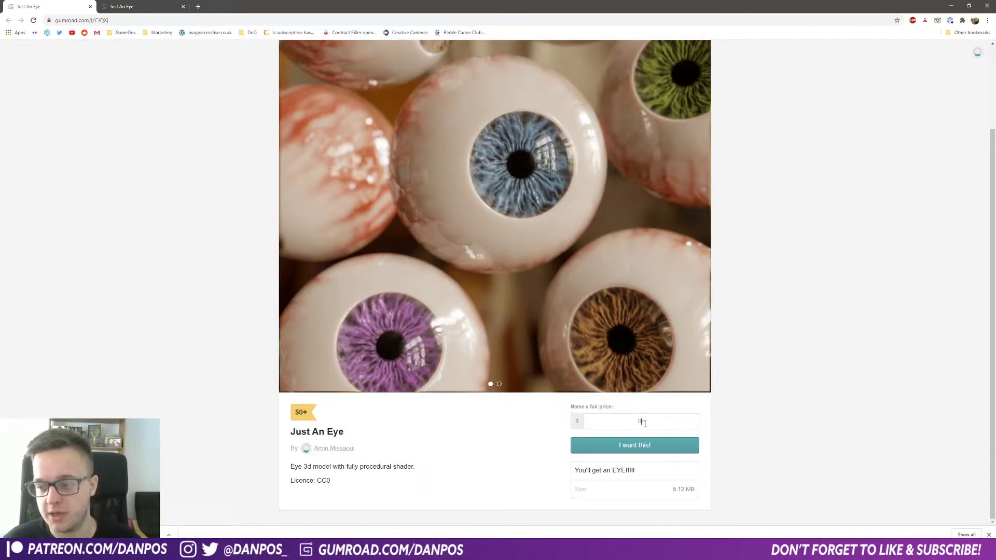
pyautogui.click(636, 444)
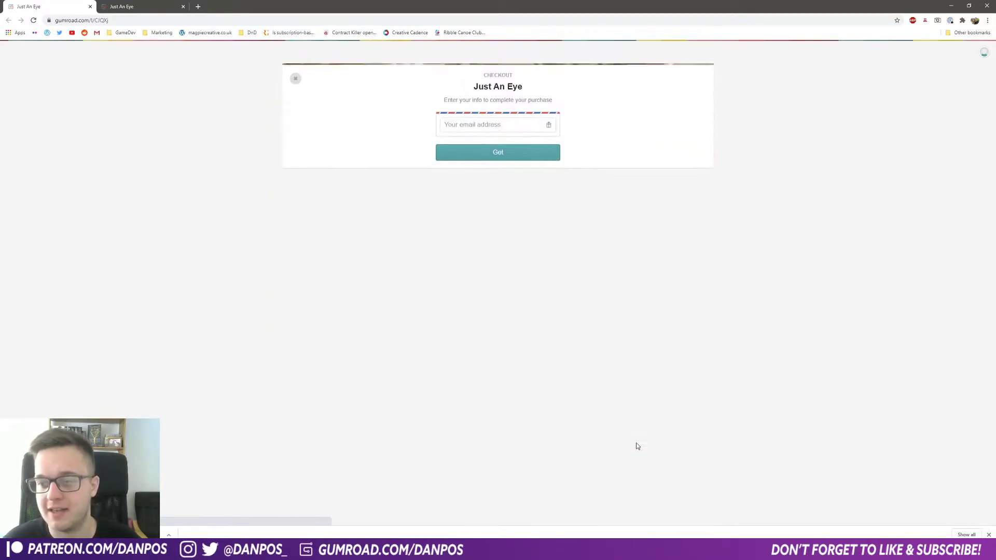
pyautogui.click(481, 124)
pyautogui.click(179, 133)
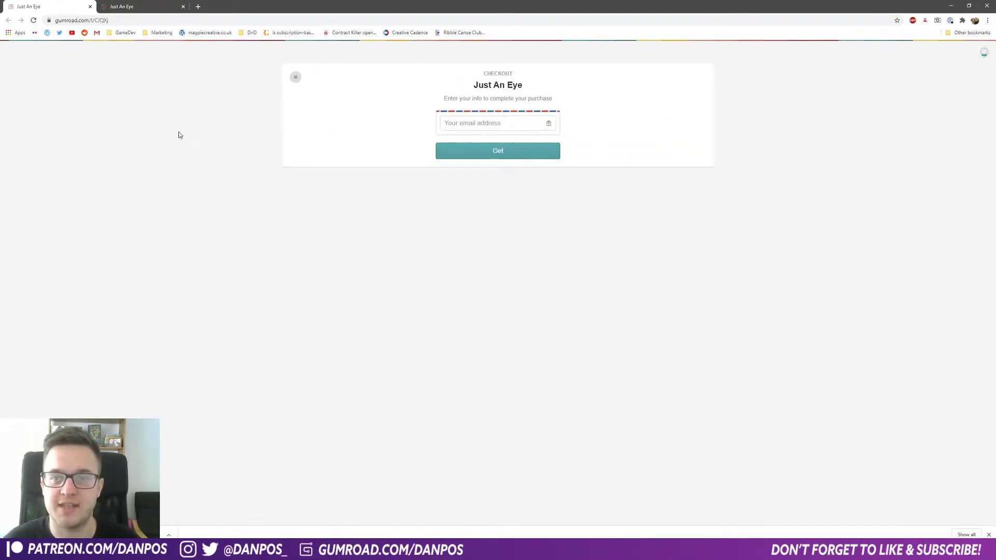
# - Return to the Just An Eye download page, bring up the extracted JustAnEye folder and open EYE.blend in Blender
pyautogui.click(132, 6)
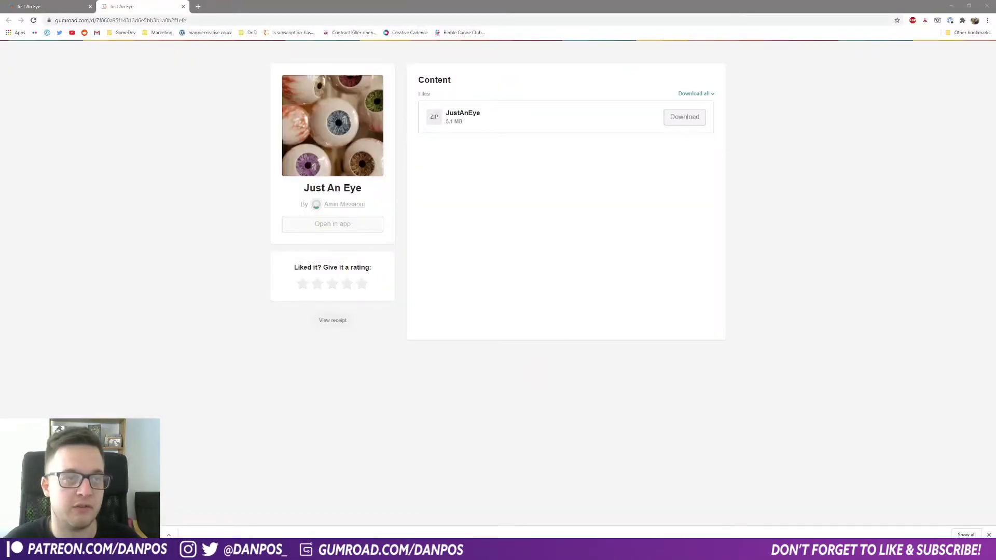
pyautogui.moveTo(0, 92); pyautogui.dragTo(491, 85)
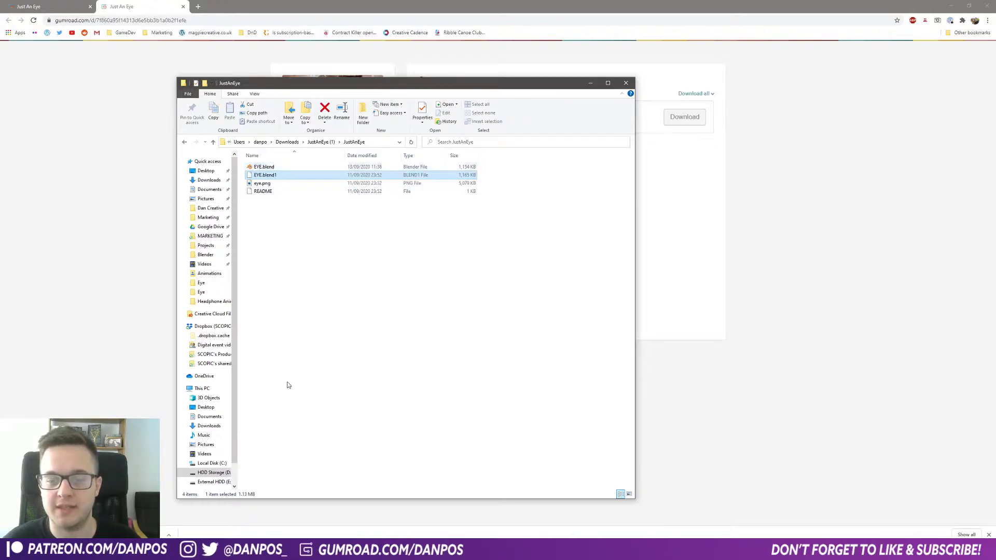
pyautogui.rightClick(256, 550)
pyautogui.click(263, 535)
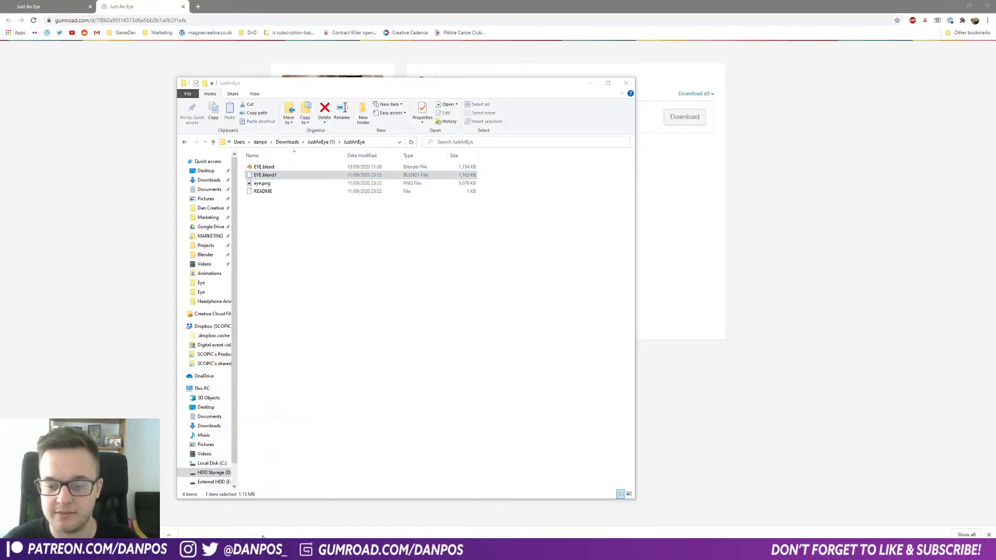
pyautogui.click(275, 167)
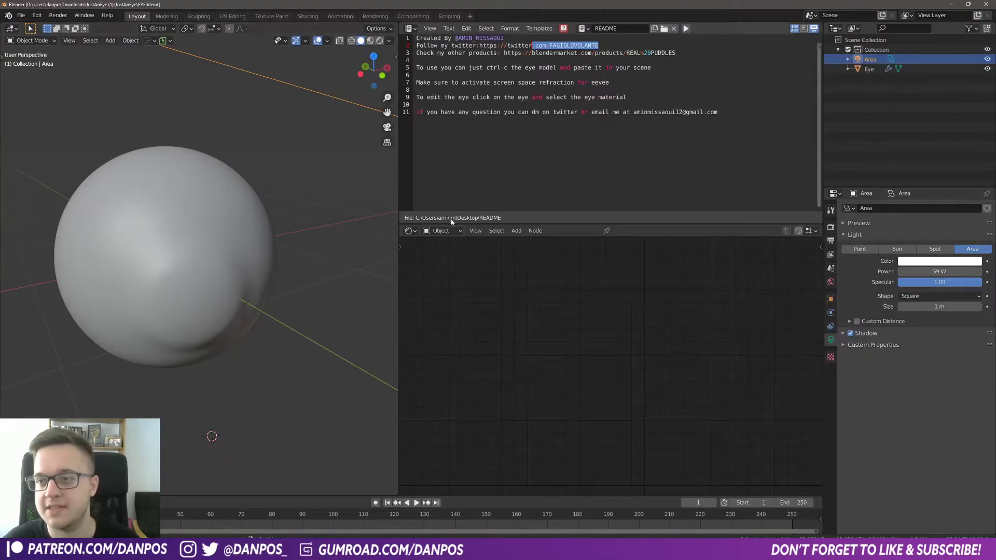
# - Switch the viewport to rendered shading and delete the area light in front of the eye
pyautogui.click(321, 274)
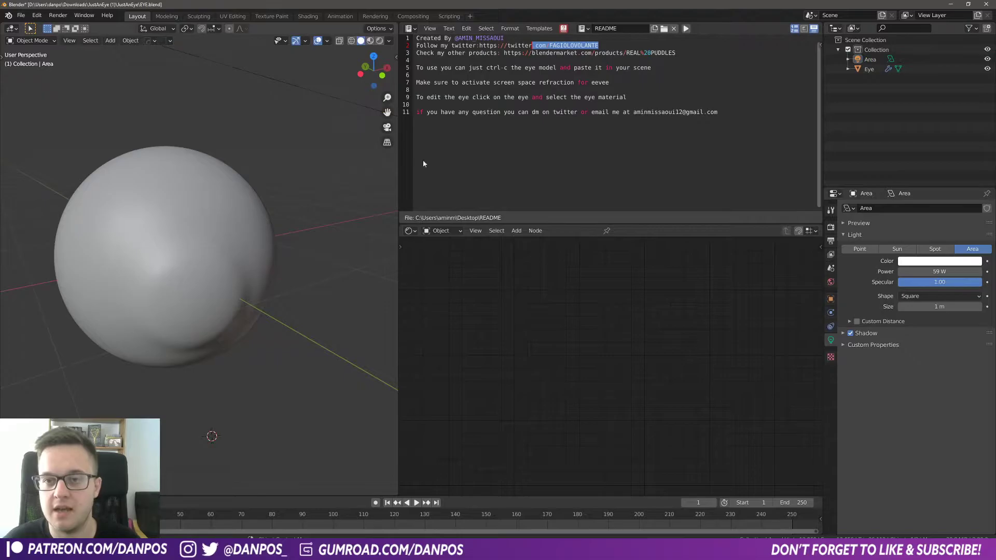
pyautogui.click(380, 41)
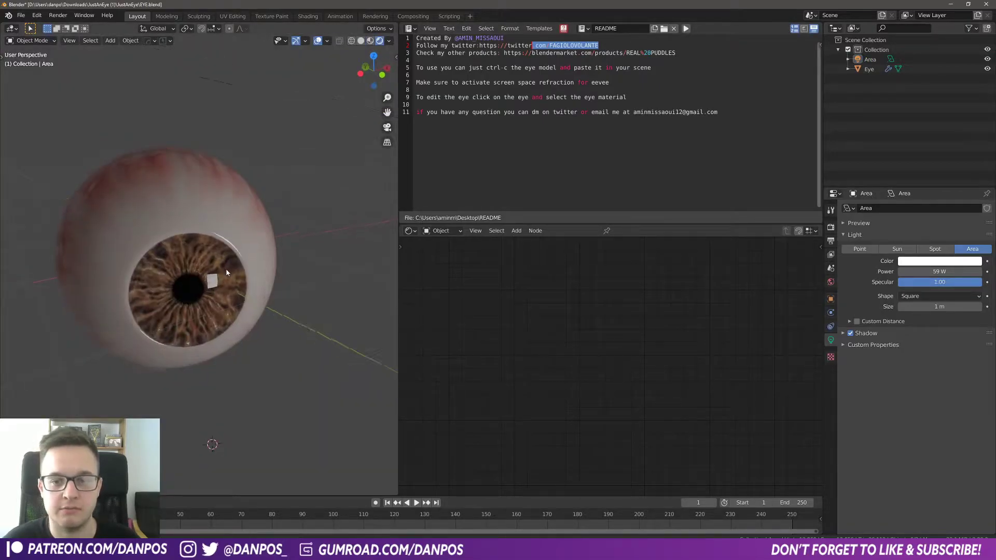
pyautogui.moveTo(226, 272); pyautogui.dragTo(273, 296, button='middle')
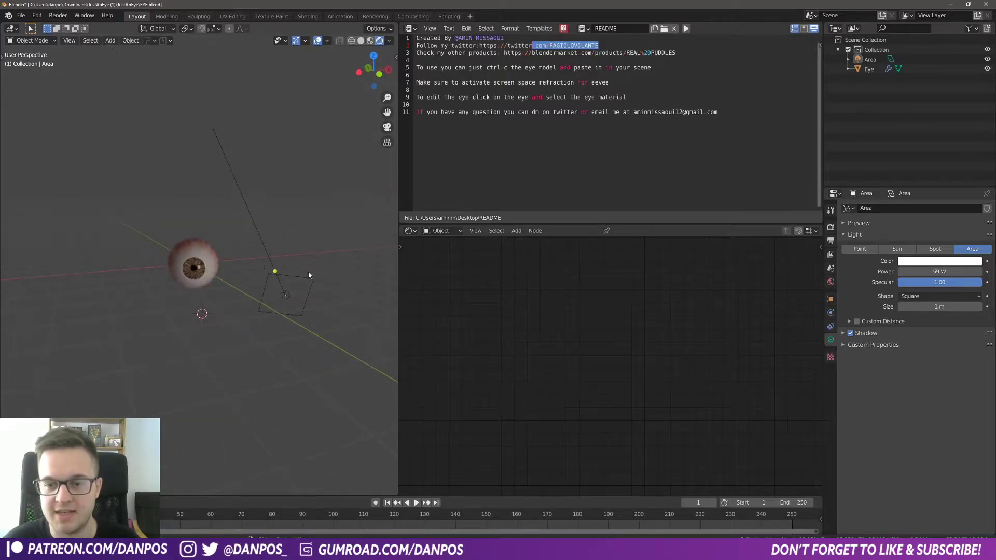
pyautogui.click(286, 298)
pyautogui.press('x')
pyautogui.click(262, 301)
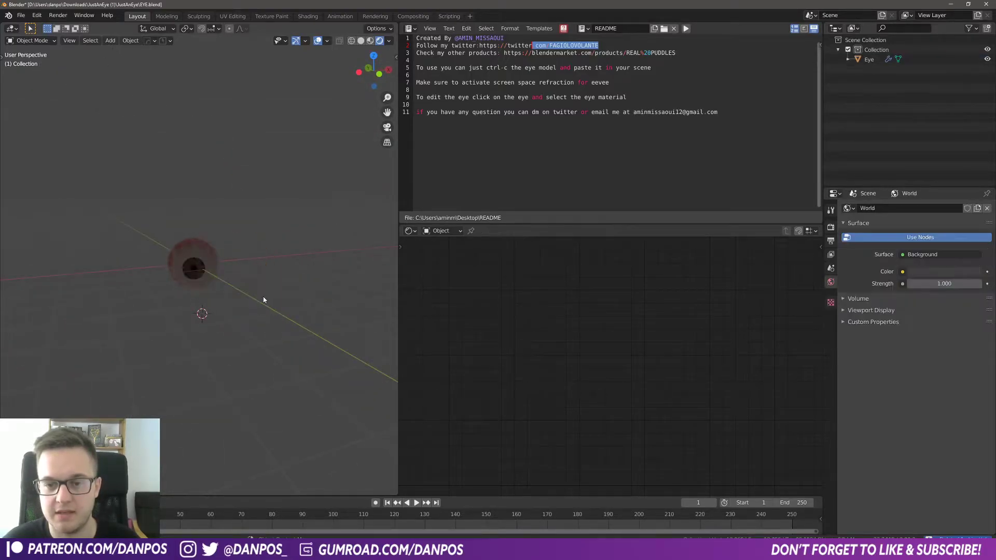
# - Add a point light and move it up along the Z axis to just above the eye
pyautogui.scroll(4, 200, 272)
pyautogui.moveTo(196, 271)
pyautogui.mouseDown(button='middle')
pyautogui.moveTo(244, 269)
pyautogui.moveTo(203, 280)
pyautogui.mouseUp(button='middle')
pyautogui.hotkey('shift', 'a')
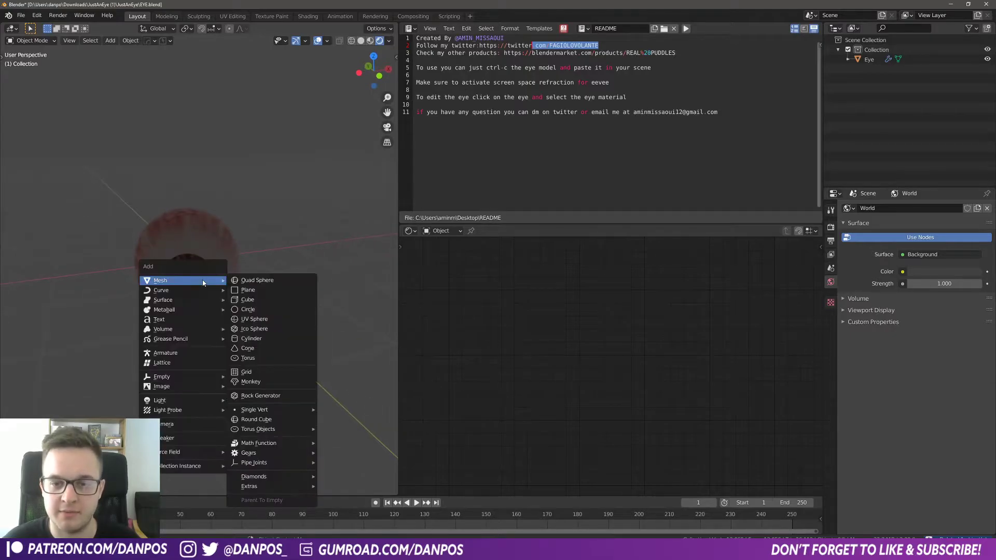
pyautogui.moveTo(182, 401)
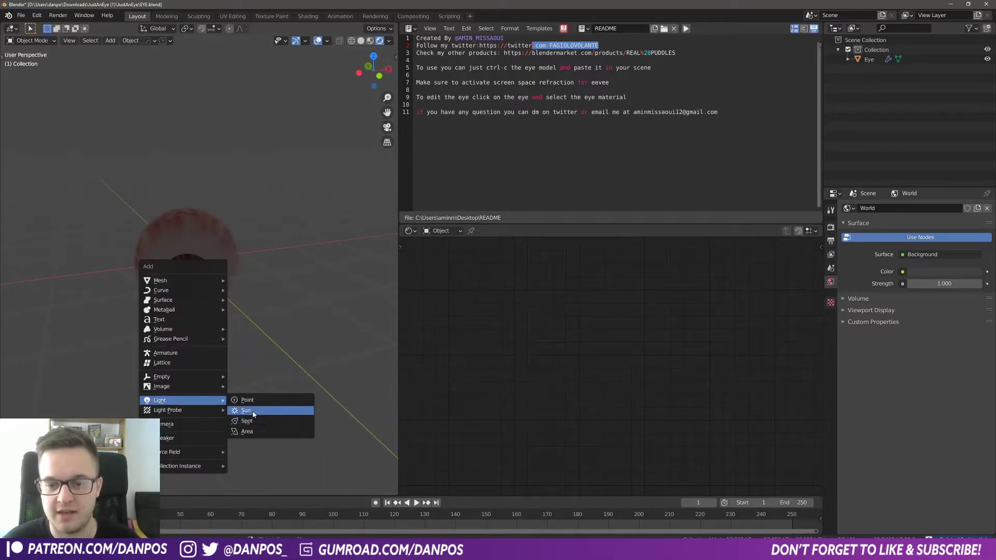
pyautogui.click(254, 401)
pyautogui.press('g')
pyautogui.press('z')
pyautogui.click(272, 249)
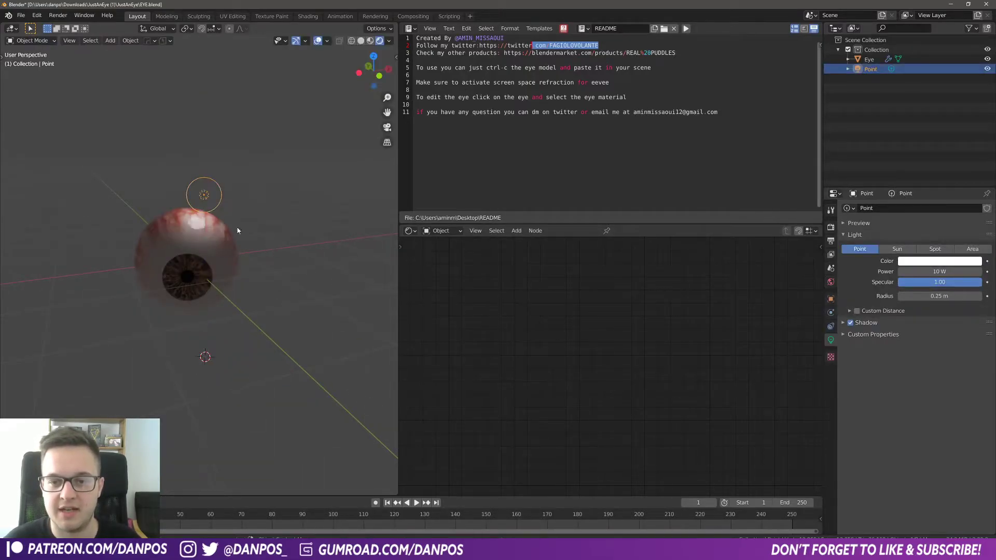
# - Move the point light horizontally beside the eye and set its radius to 0.89 m and power to 190.8 W
pyautogui.press('g')
pyautogui.hotkey('shift', 'z')
pyautogui.click(324, 257)
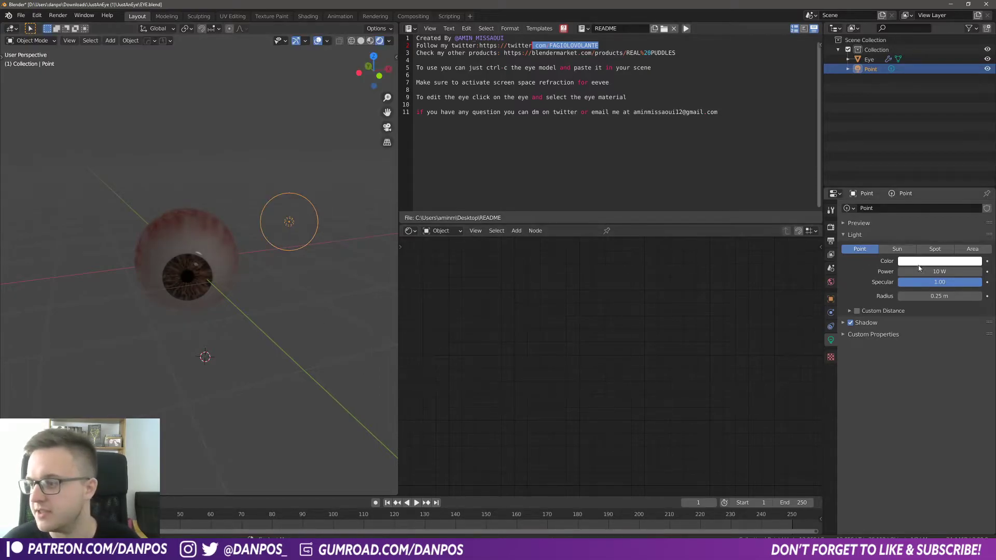
pyautogui.moveTo(937, 295); pyautogui.dragTo(988, 296)
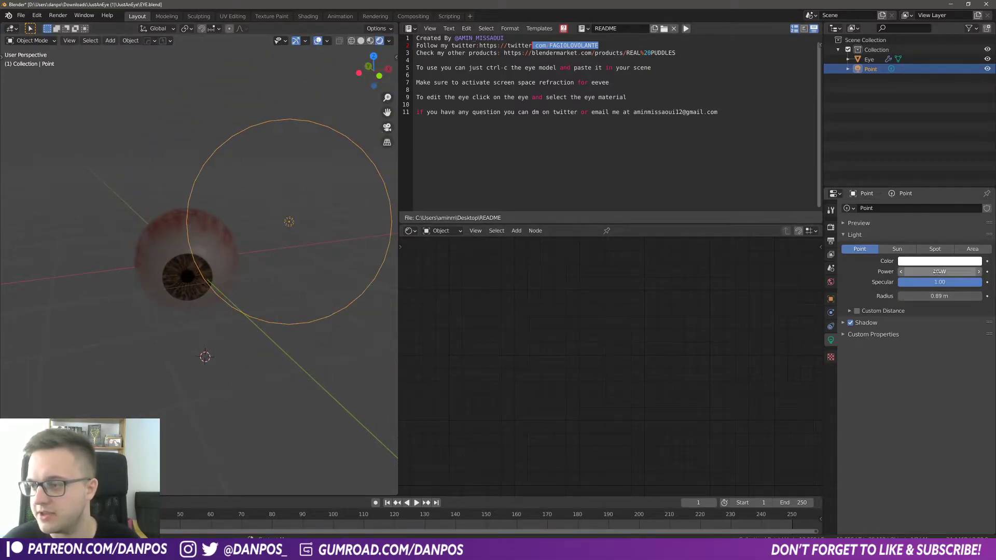
pyautogui.moveTo(940, 271); pyautogui.dragTo(978, 272)
# - Move the point light along the Y axis so it lights the iris side of the eye
pyautogui.press('g')
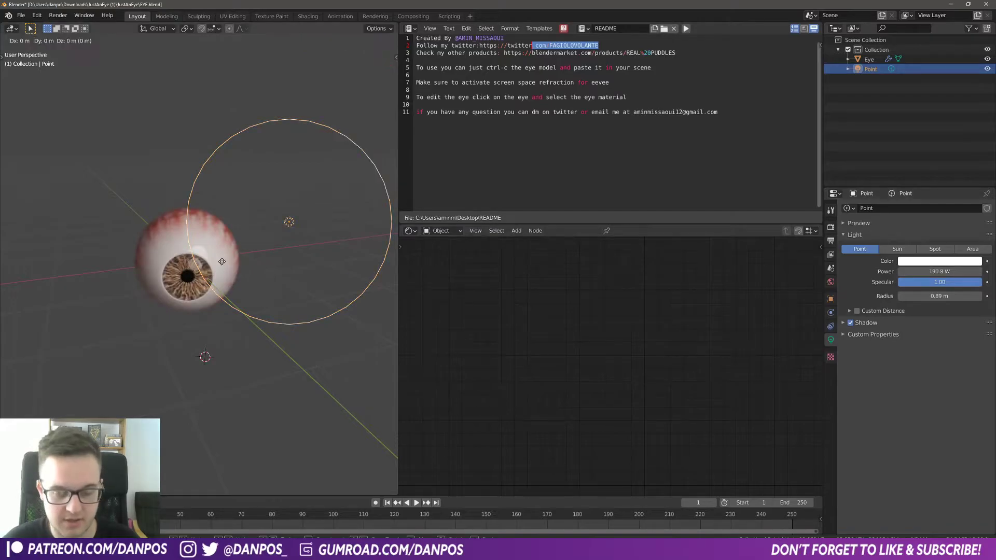
pyautogui.press('y')
pyautogui.click(276, 273)
pyautogui.scroll(3, 259, 268)
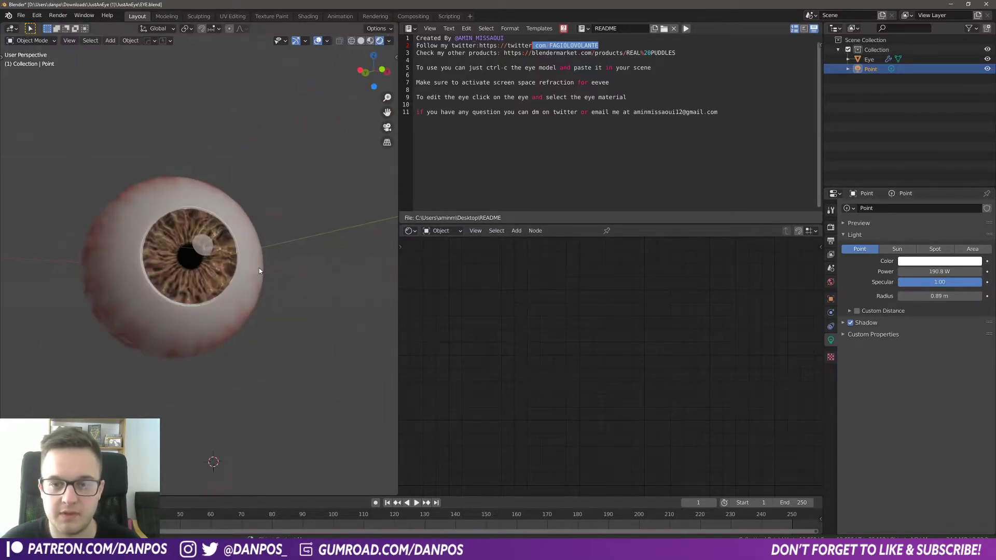
pyautogui.scroll(3, 249, 302)
pyautogui.scroll(-5, 234, 304)
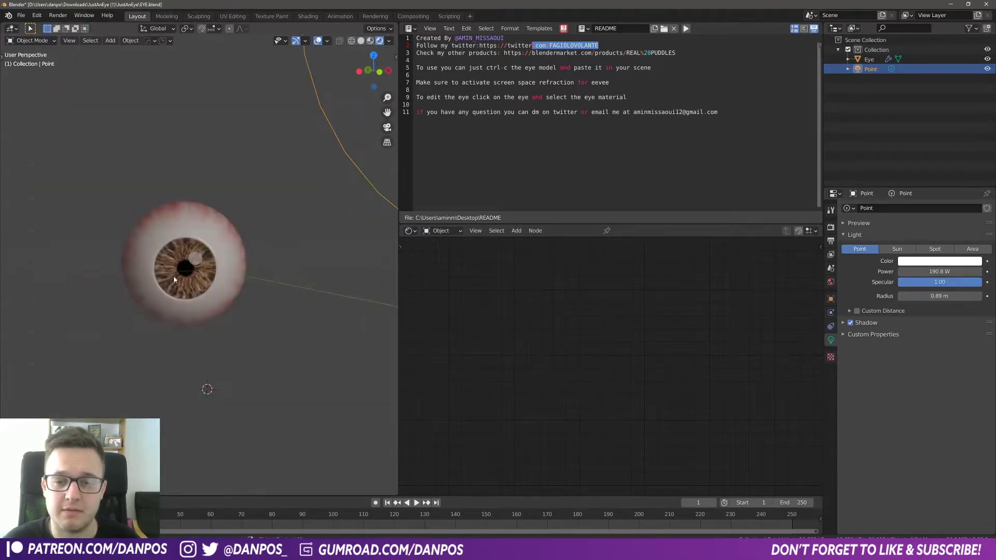
# - Select the eye and join the text editor area into the shader editor, leaving one large shader editor
pyautogui.click(170, 239)
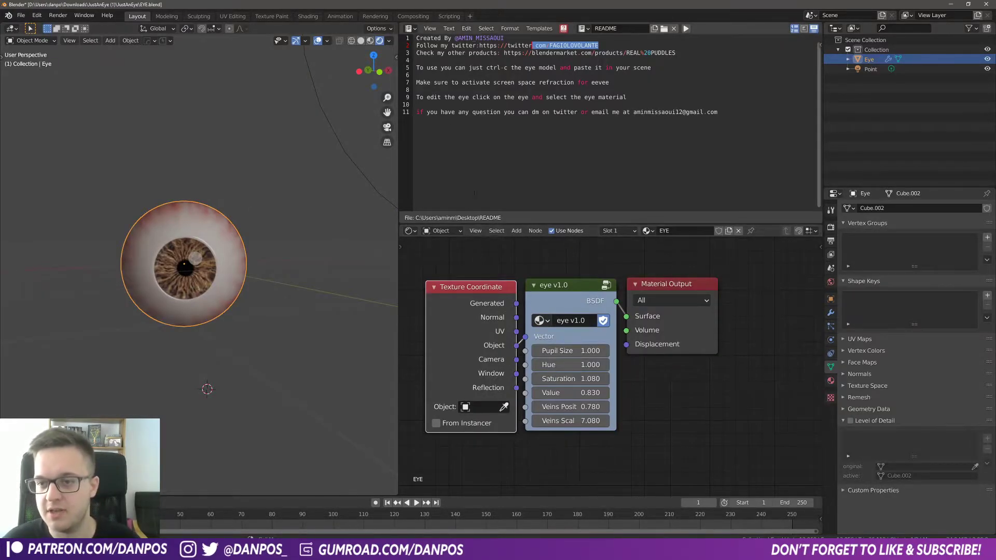
pyautogui.rightClick(429, 224)
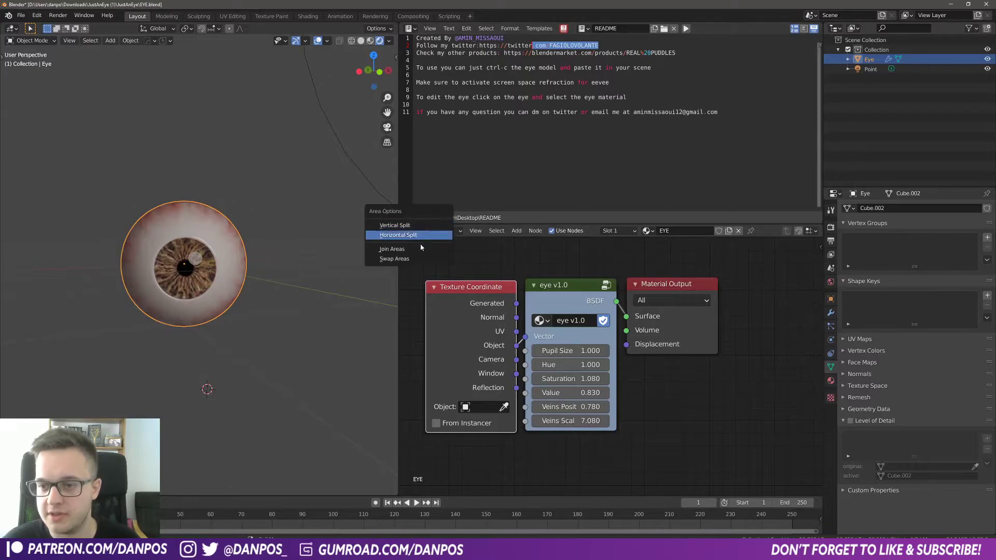
pyautogui.click(392, 249)
pyautogui.click(518, 134)
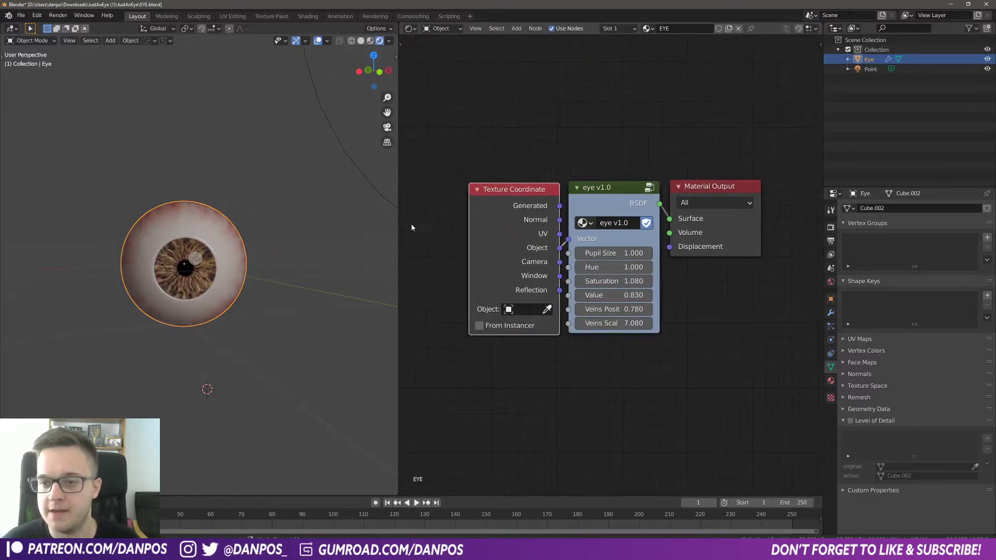
# - Enter the eye v1.0 node group, examine its node network, and return to the top-level EYE material
pyautogui.click(395, 235)
pyautogui.click(619, 191)
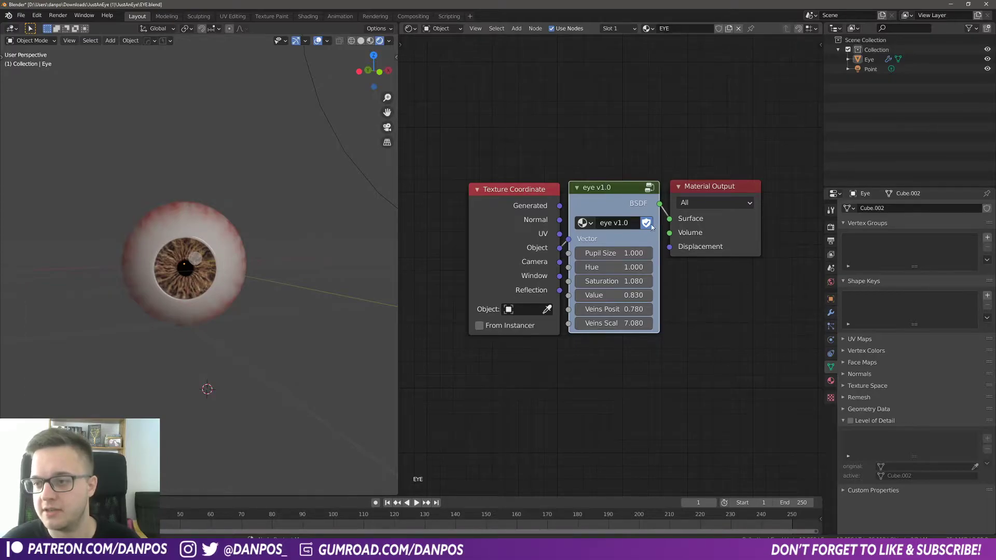
pyautogui.press('Tab')
pyautogui.scroll(-8, 625, 248)
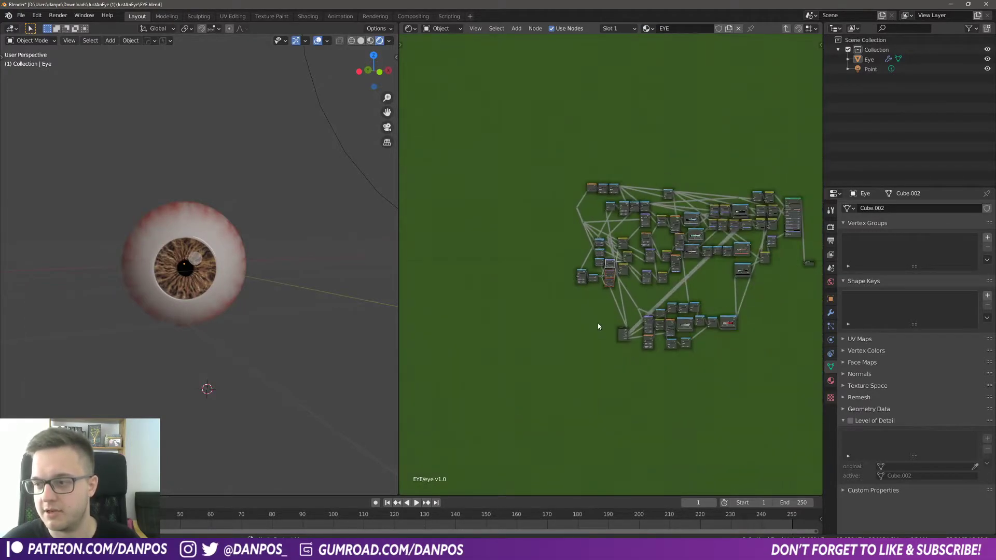
pyautogui.scroll(5, 598, 326)
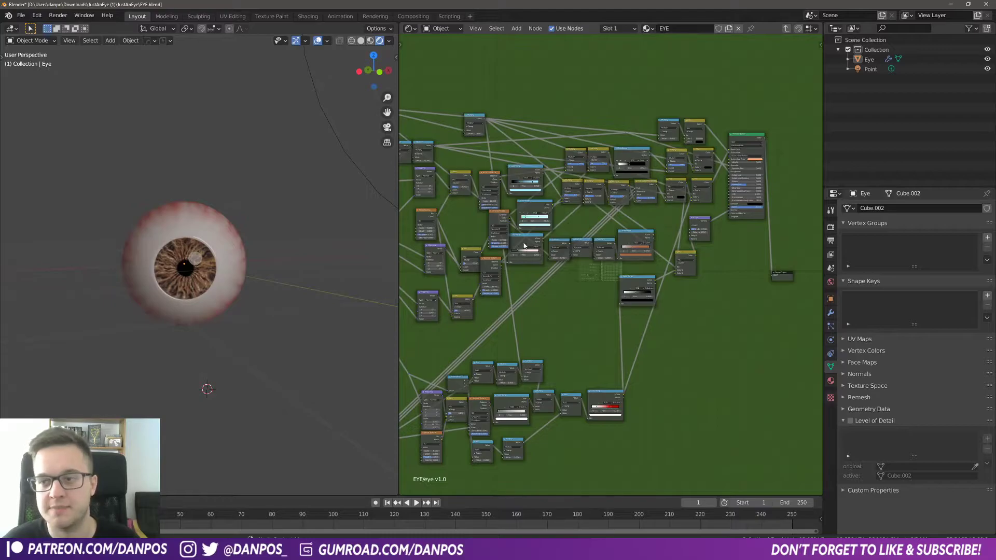
pyautogui.scroll(-2, 718, 114)
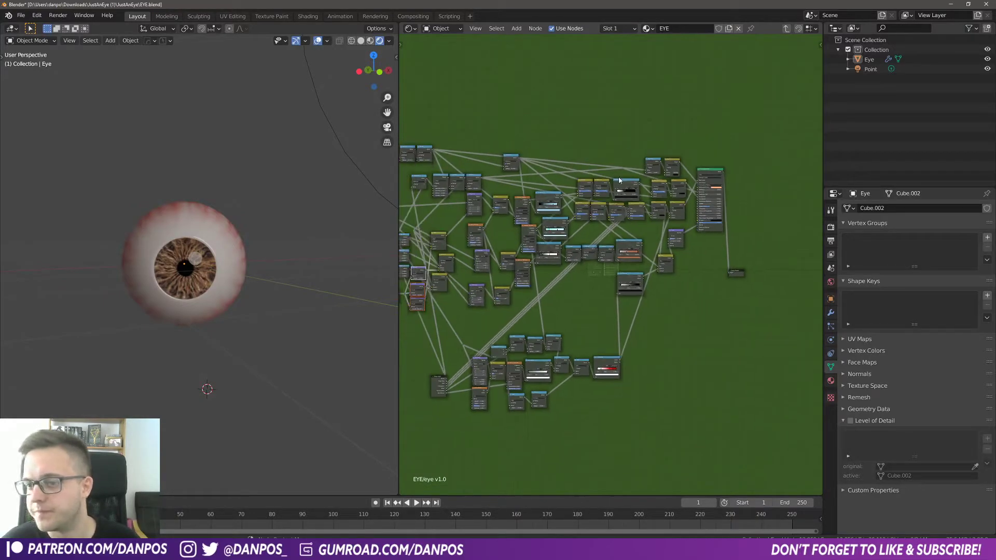
pyautogui.press('Home')
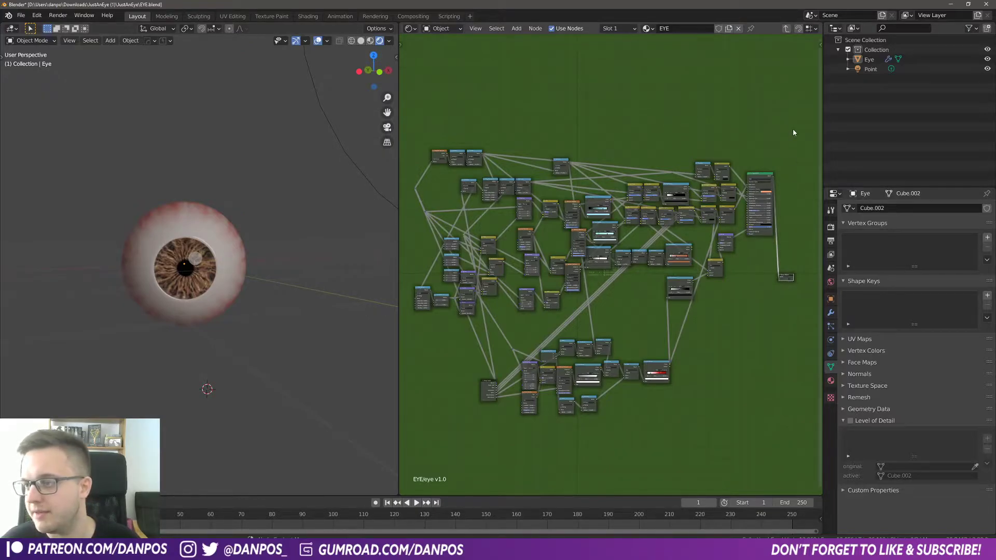
pyautogui.scroll(-5, 792, 130)
pyautogui.scroll(7, 737, 156)
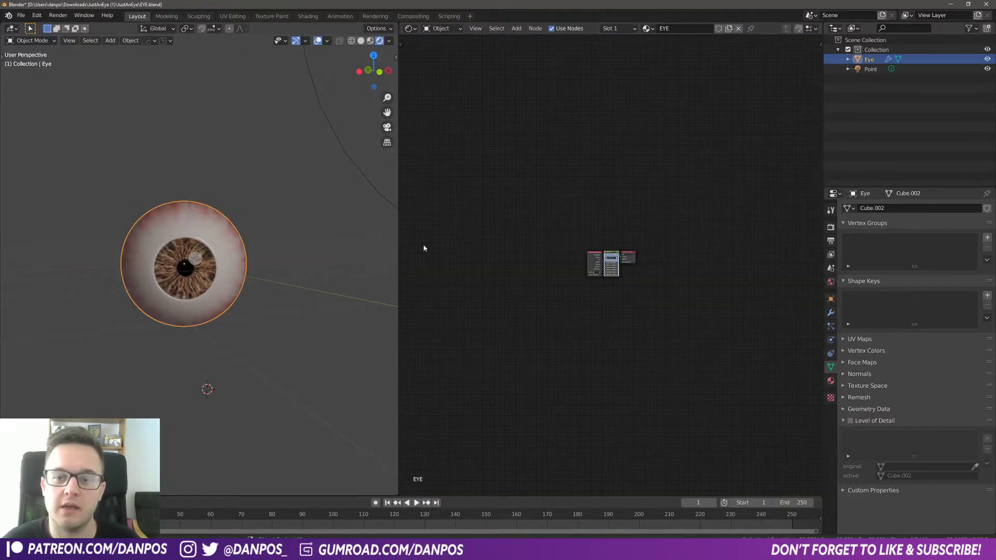
pyautogui.press('Home')
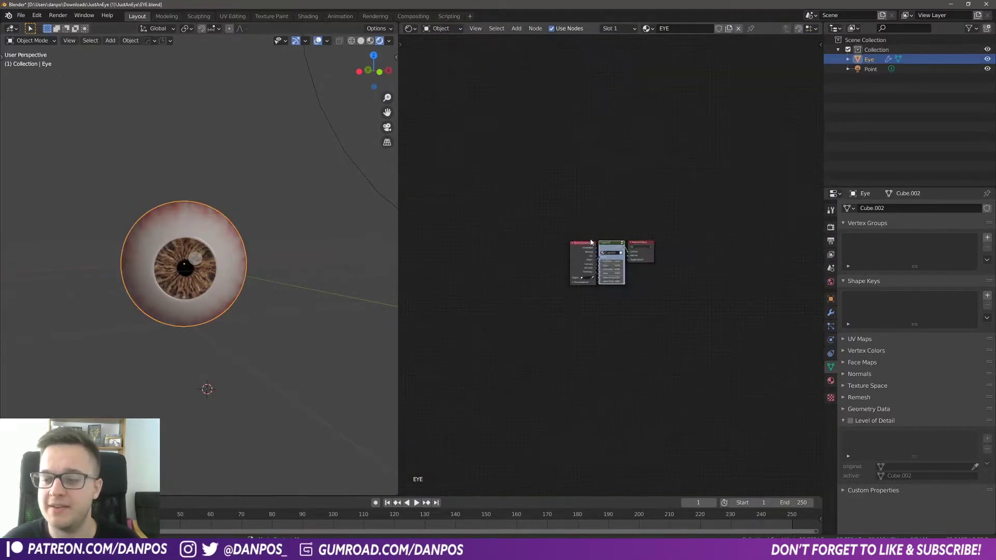
pyautogui.scroll(-1, 684, 268)
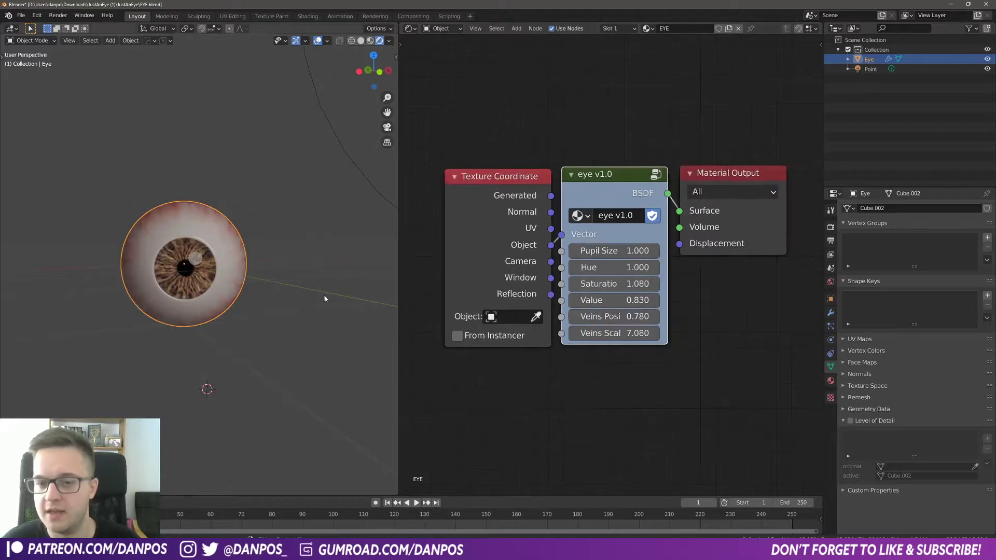
pyautogui.scroll(5, 199, 275)
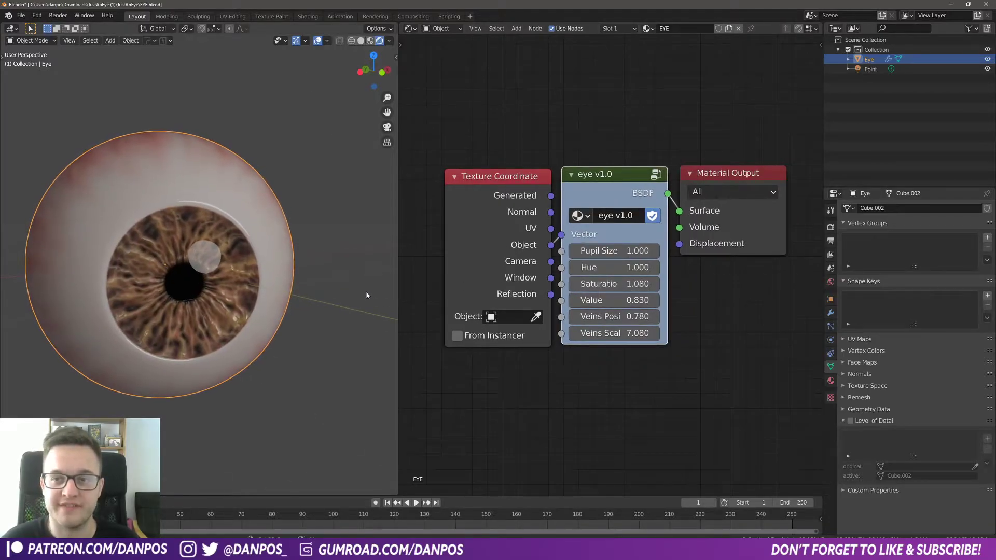
# - Set the Pupil Size of the eye v1.0 node group to 0.000
pyautogui.moveTo(638, 250); pyautogui.dragTo(571, 251)
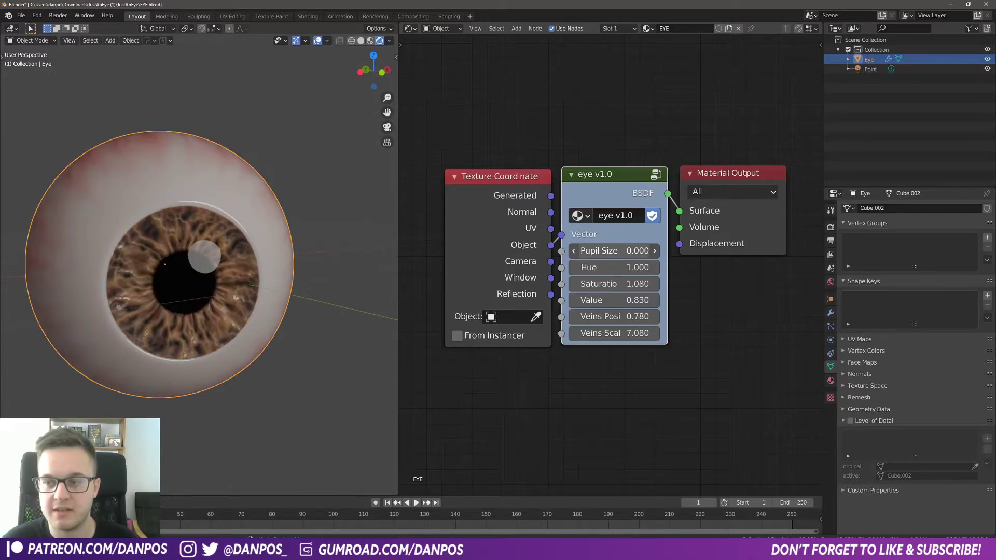
pyautogui.moveTo(627, 264); pyautogui.dragTo(628, 267)
pyautogui.click(628, 267)
pyautogui.click(696, 284)
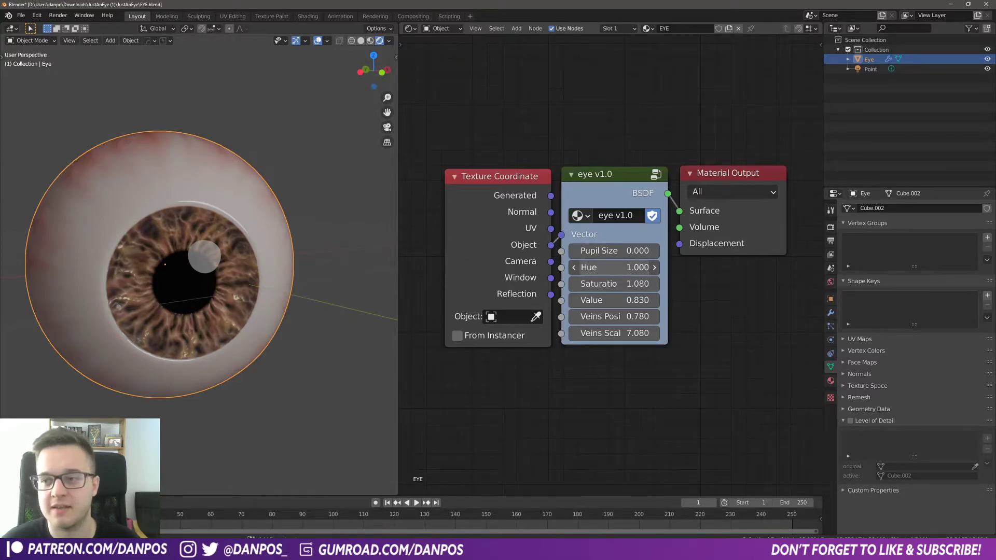
# - Recolour the iris in the eye v1.0 node with Hue 0.750, Saturation 0.430 and Value 1.170
pyautogui.moveTo(615, 267); pyautogui.dragTo(542, 267)
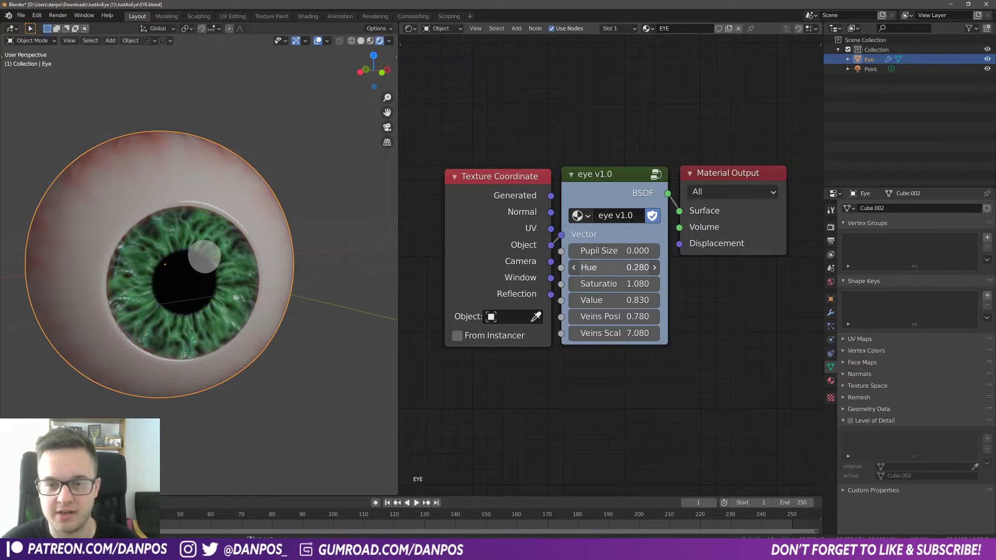
pyautogui.moveTo(615, 267); pyautogui.dragTo(649, 267)
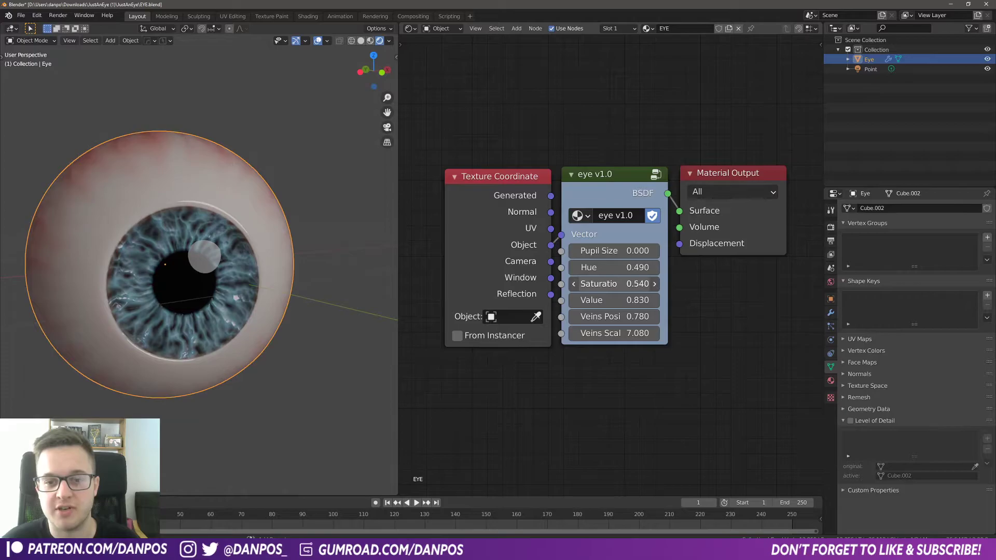
pyautogui.moveTo(615, 284); pyautogui.dragTo(542, 284)
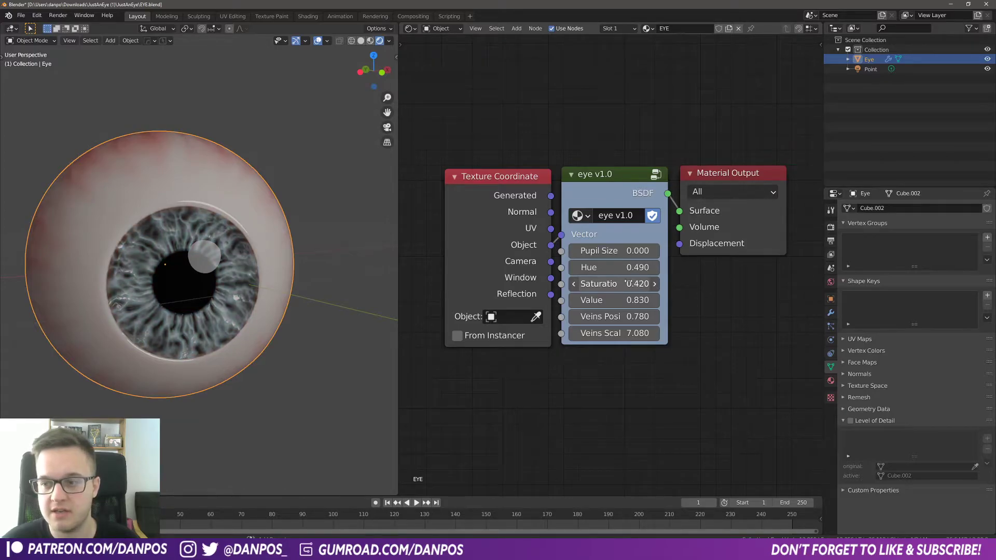
pyautogui.moveTo(618, 267); pyautogui.dragTo(635, 267)
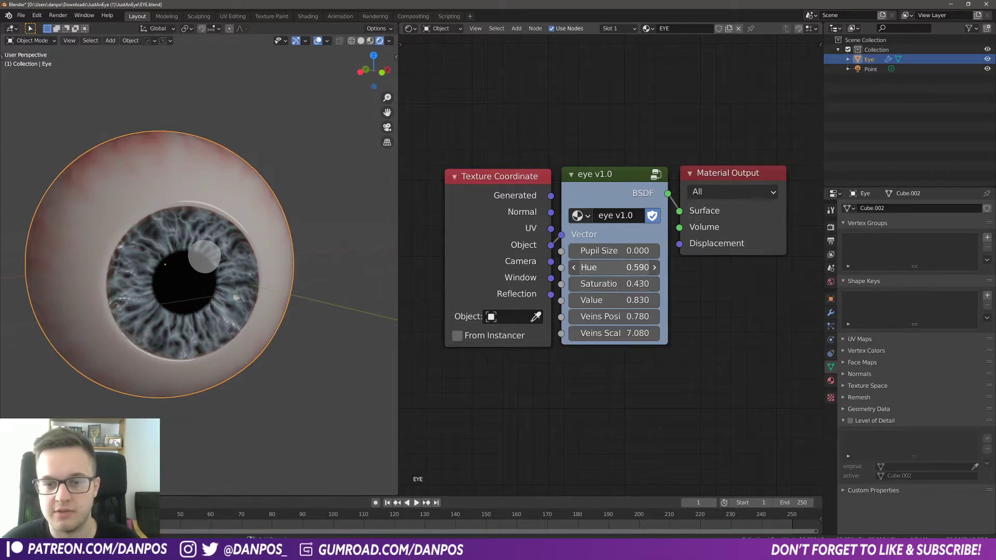
pyautogui.click(614, 284)
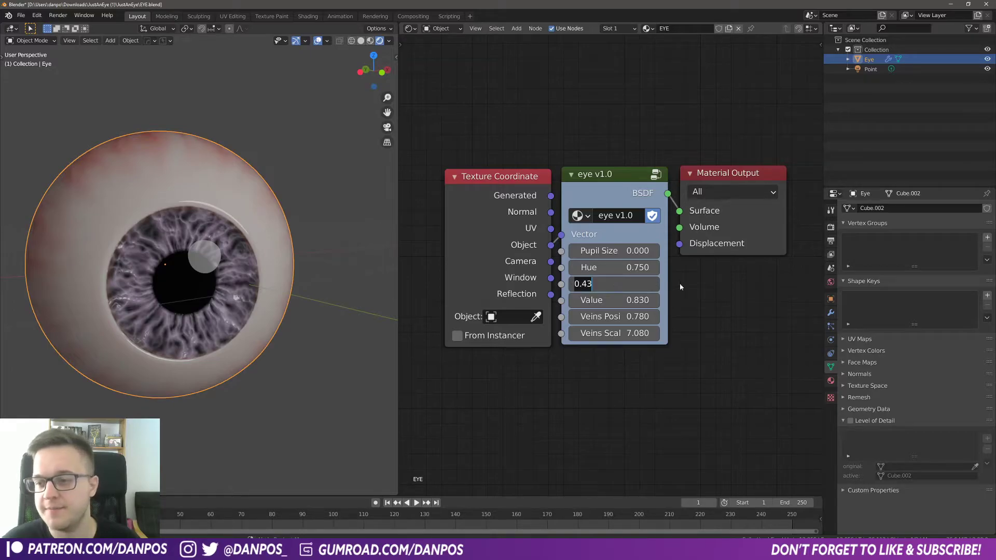
pyautogui.click(679, 287)
pyautogui.moveTo(631, 300); pyautogui.dragTo(605, 302)
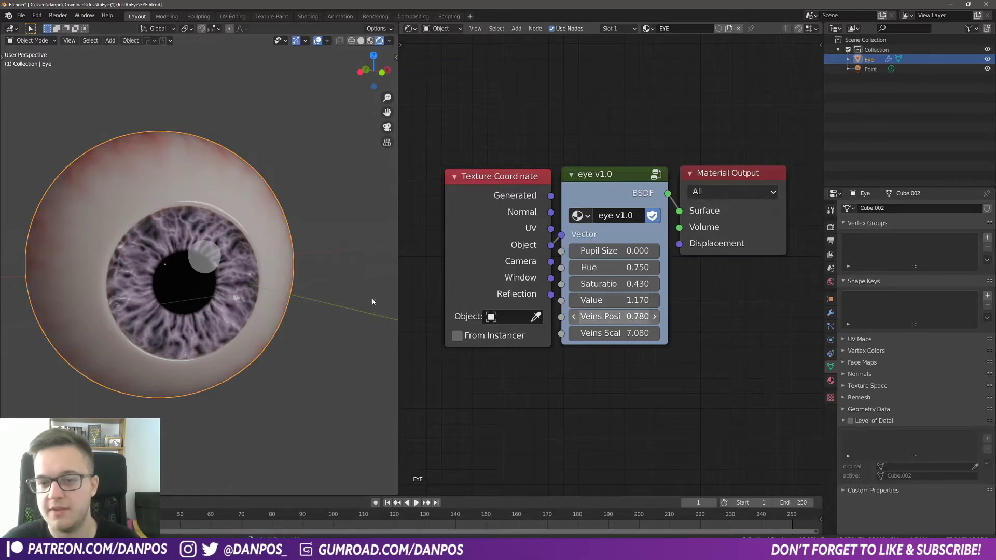
# - Spread and refine the veins by setting Veins Position to 0.890 and Veins Scale to 30.120
pyautogui.moveTo(342, 290); pyautogui.dragTo(244, 314, button='middle')
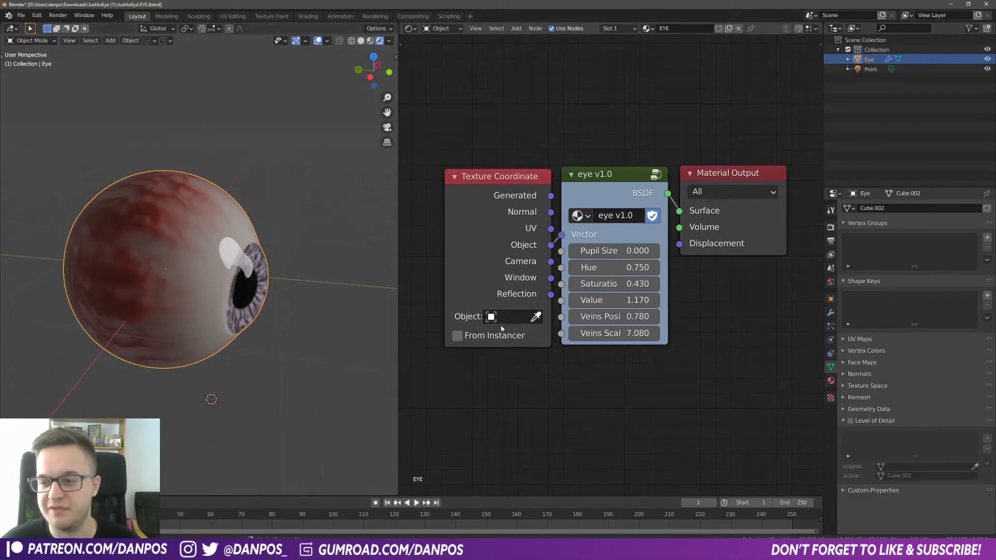
pyautogui.moveTo(617, 316)
pyautogui.mouseDown()
pyautogui.moveTo(597, 316)
pyautogui.moveTo(644, 317)
pyautogui.moveTo(576, 316)
pyautogui.moveTo(625, 316)
pyautogui.mouseUp()
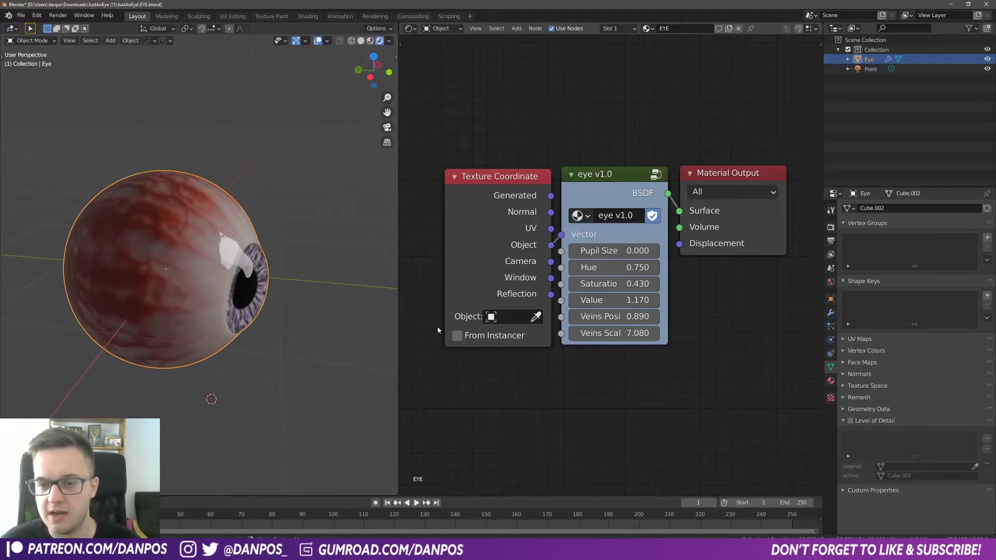
pyautogui.moveTo(613, 334); pyautogui.dragTo(664, 333)
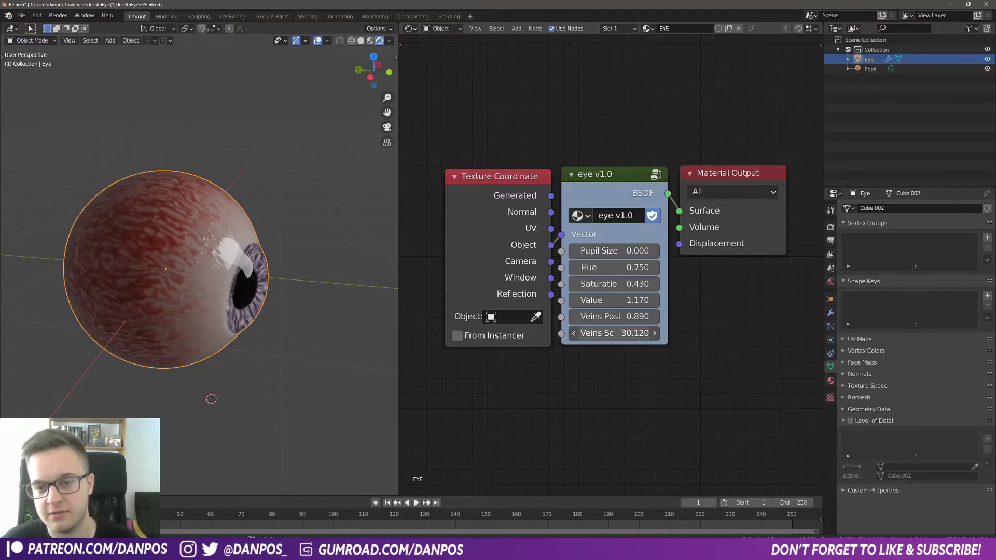
pyautogui.moveTo(126, 291); pyautogui.dragTo(62, 284, button='middle')
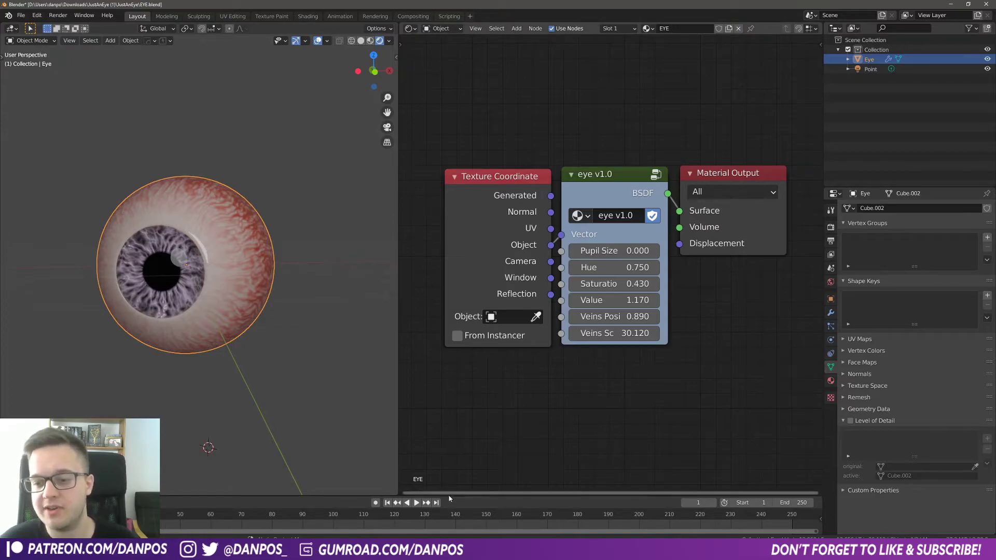
# - Enlarge the timeline area, set Veins Position to 0.610 and keyframe it at frame 1
pyautogui.moveTo(449, 496); pyautogui.dragTo(464, 382)
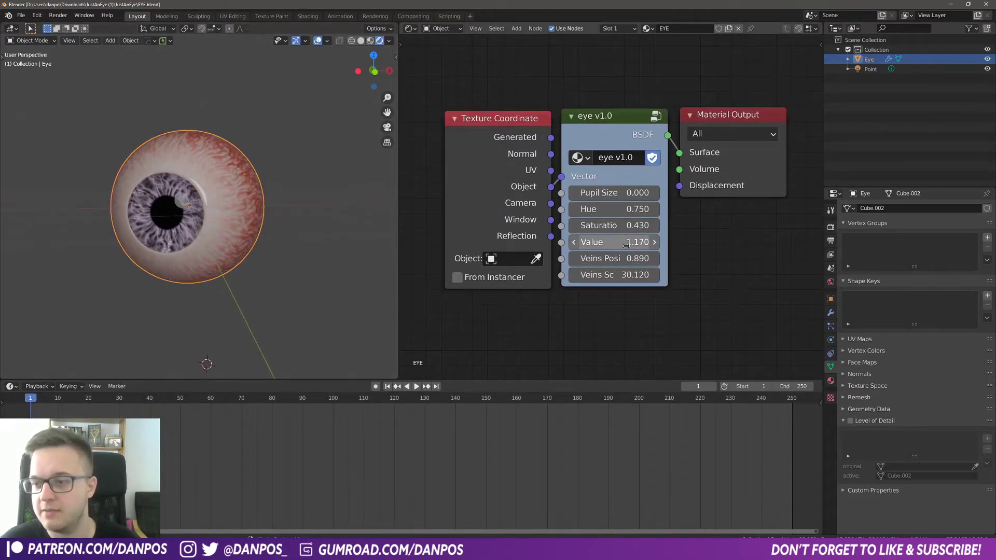
pyautogui.moveTo(628, 258); pyautogui.dragTo(591, 259)
pyautogui.moveTo(256, 262); pyautogui.dragTo(272, 256, button='middle')
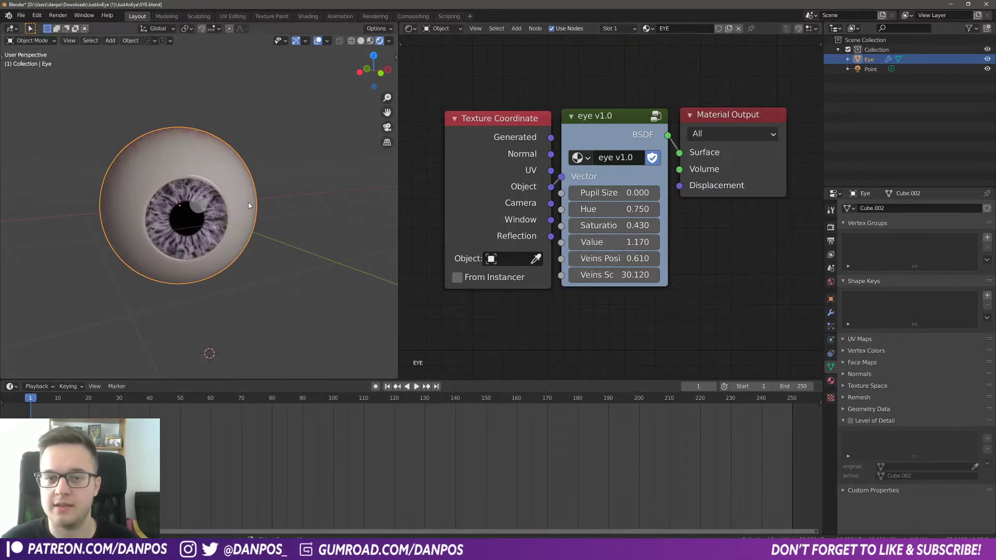
pyautogui.moveTo(249, 228); pyautogui.dragTo(190, 223, button='middle')
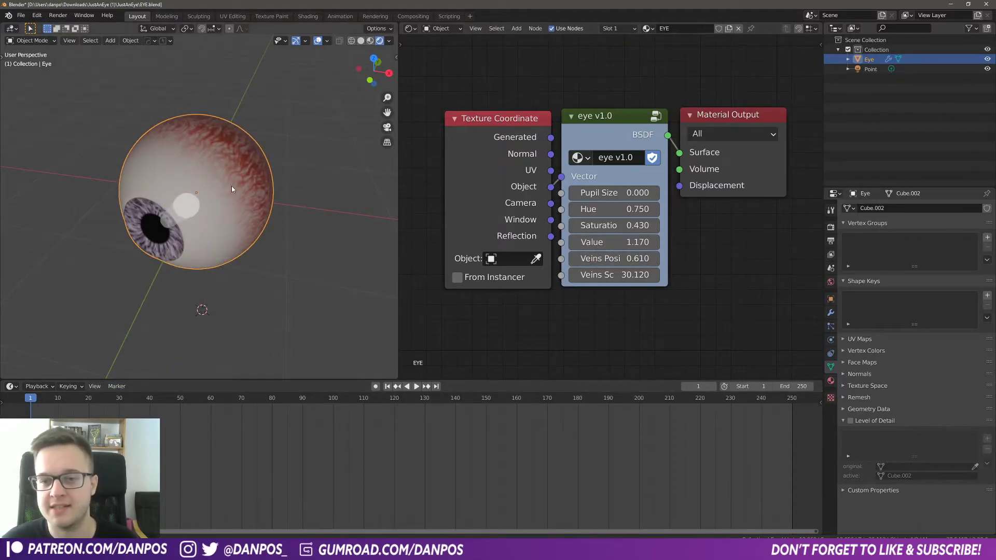
pyautogui.moveTo(231, 186); pyautogui.dragTo(384, 204, button='middle')
pyautogui.press('i')
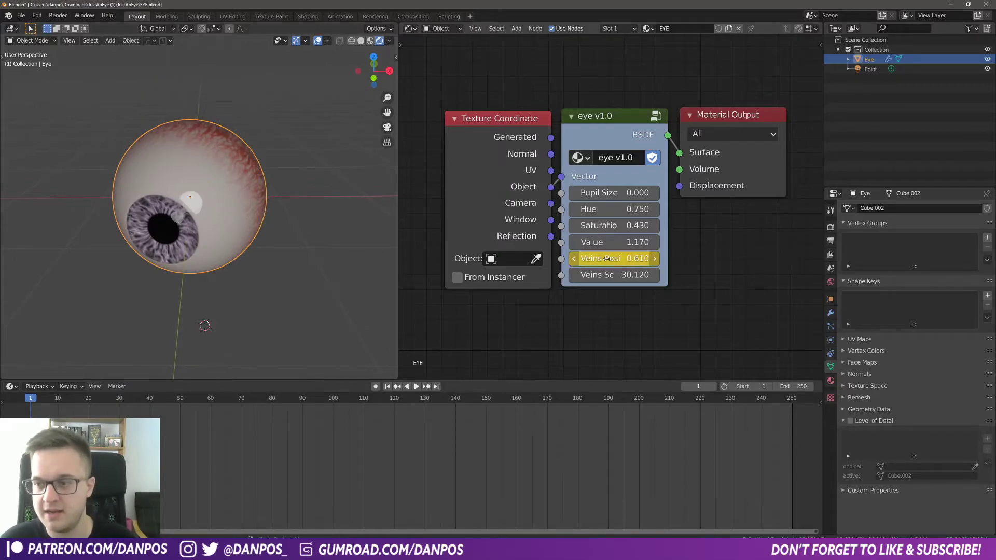
# - Go to frame 60, set Veins Position to 0.990 and keyframe it
pyautogui.moveTo(34, 401); pyautogui.dragTo(147, 402)
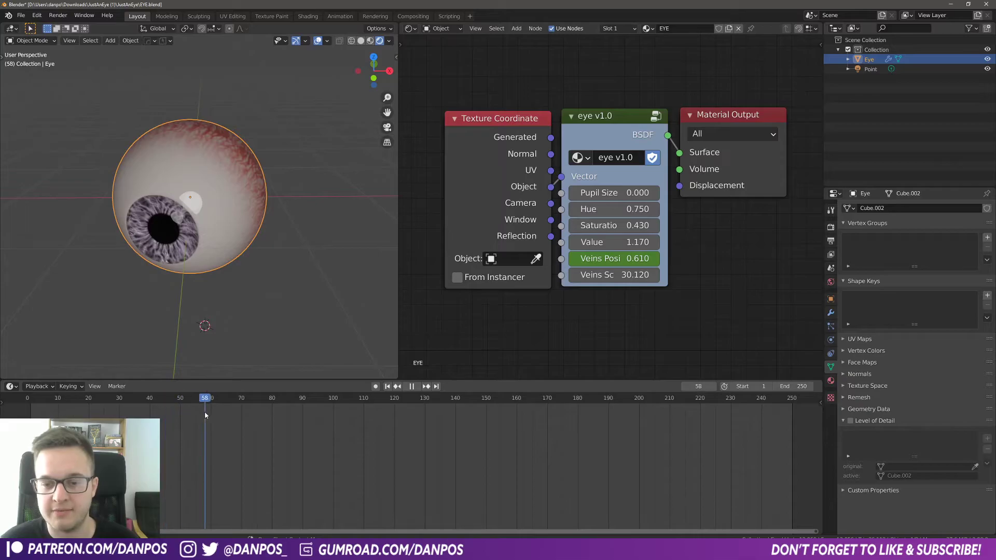
pyautogui.press('space')
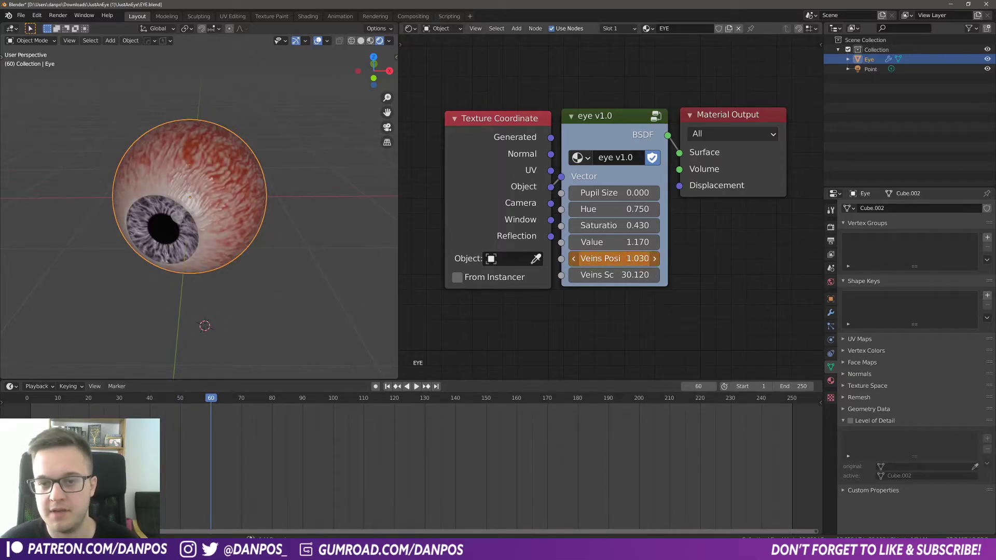
pyautogui.moveTo(596, 258); pyautogui.dragTo(583, 259)
pyautogui.press('i')
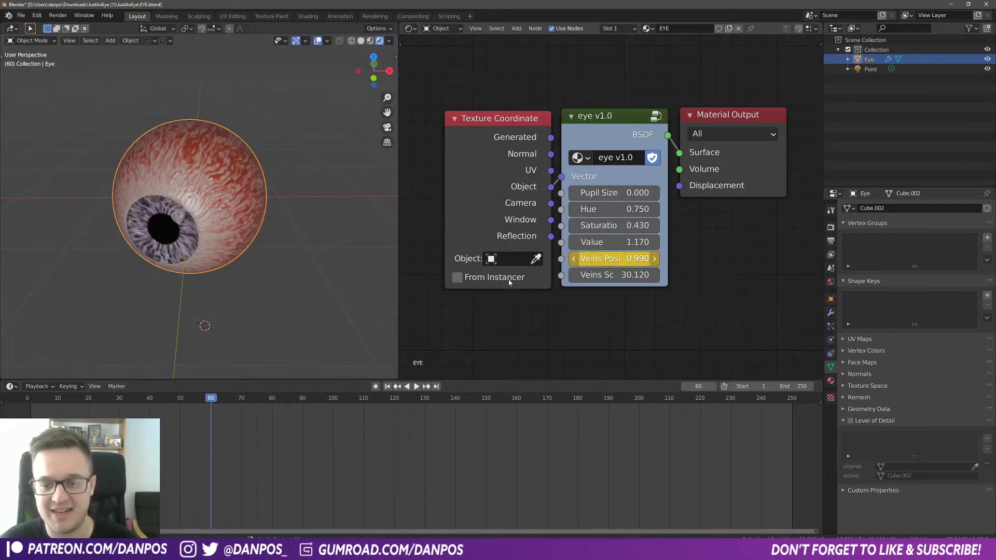
# - Play the vein animation from the start and examine the veins spreading over the eye from several angles
pyautogui.moveTo(213, 398); pyautogui.dragTo(28, 402)
pyautogui.press('space')
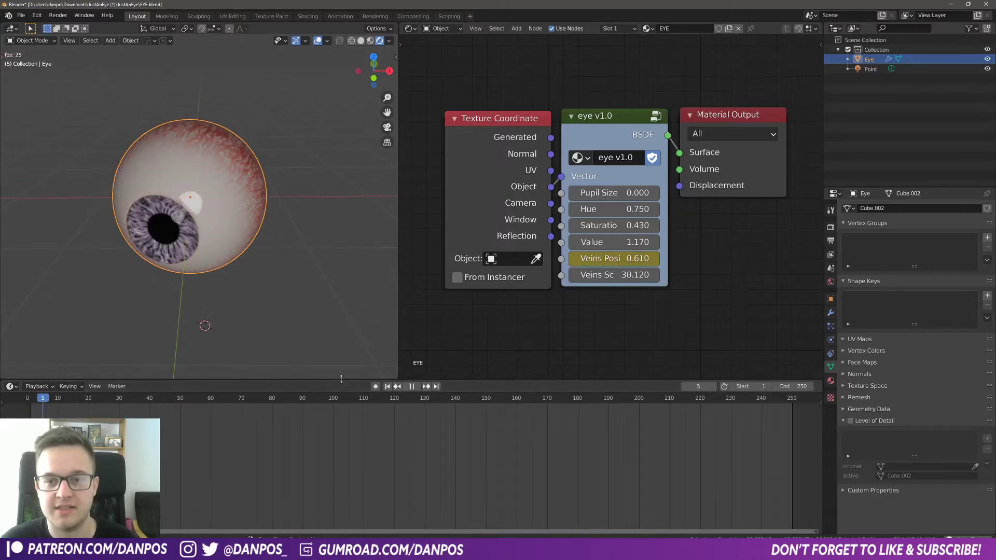
pyautogui.scroll(5, 232, 251)
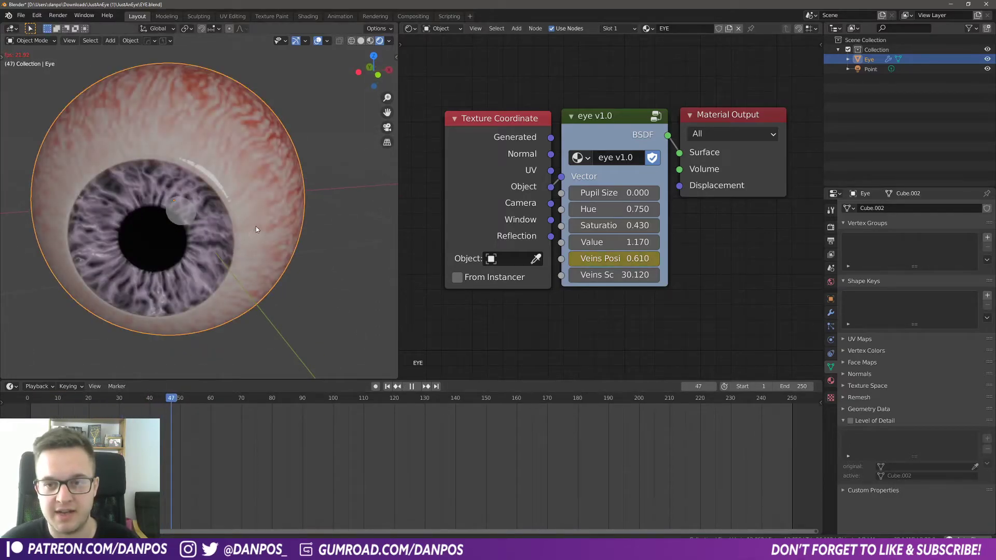
pyautogui.moveTo(256, 226); pyautogui.dragTo(282, 214, button='middle')
pyautogui.press('space')
pyautogui.moveTo(138, 404); pyautogui.dragTo(28, 405)
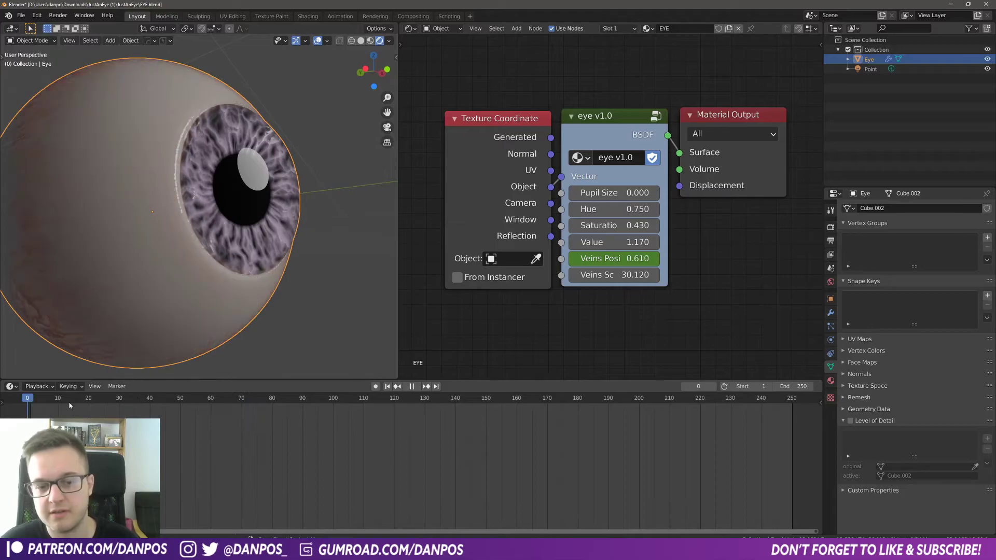
pyautogui.press('space')
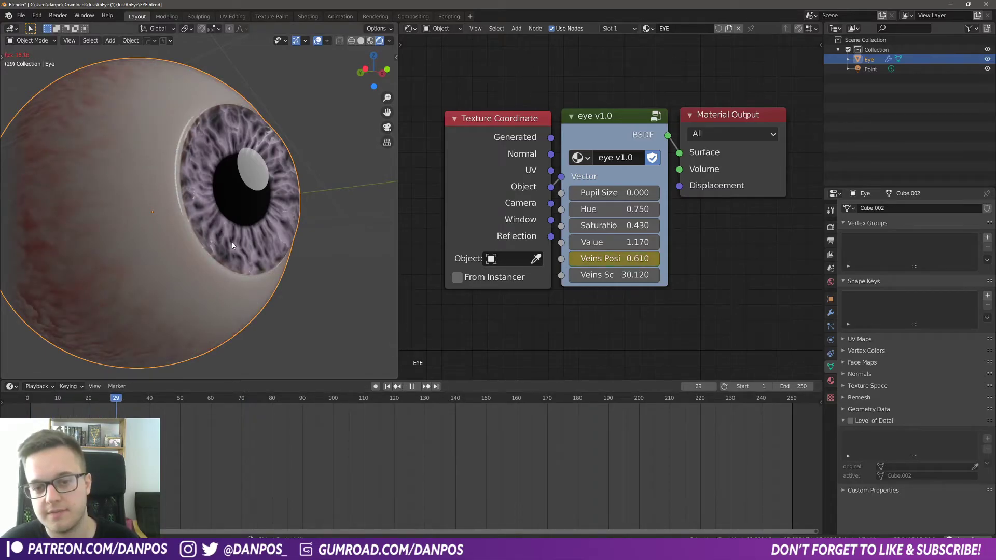
pyautogui.press('space')
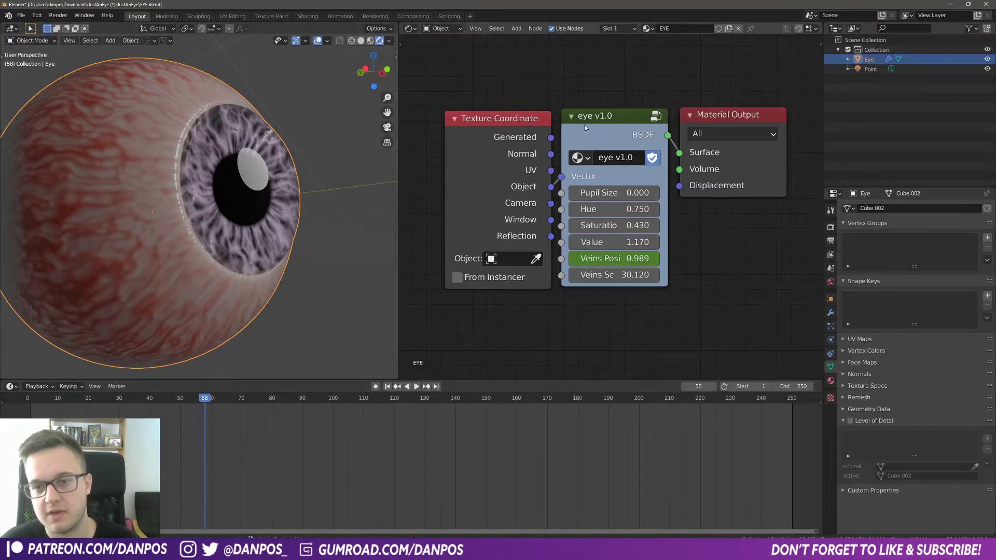
pyautogui.scroll(-4, 231, 224)
pyautogui.scroll(3, 267, 220)
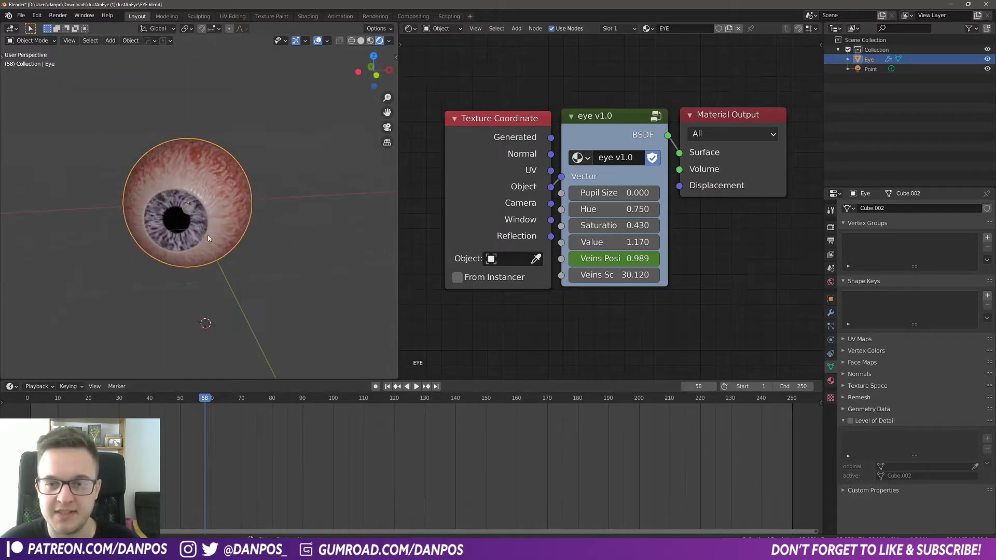
pyautogui.moveTo(222, 242); pyautogui.dragTo(198, 242, button='middle')
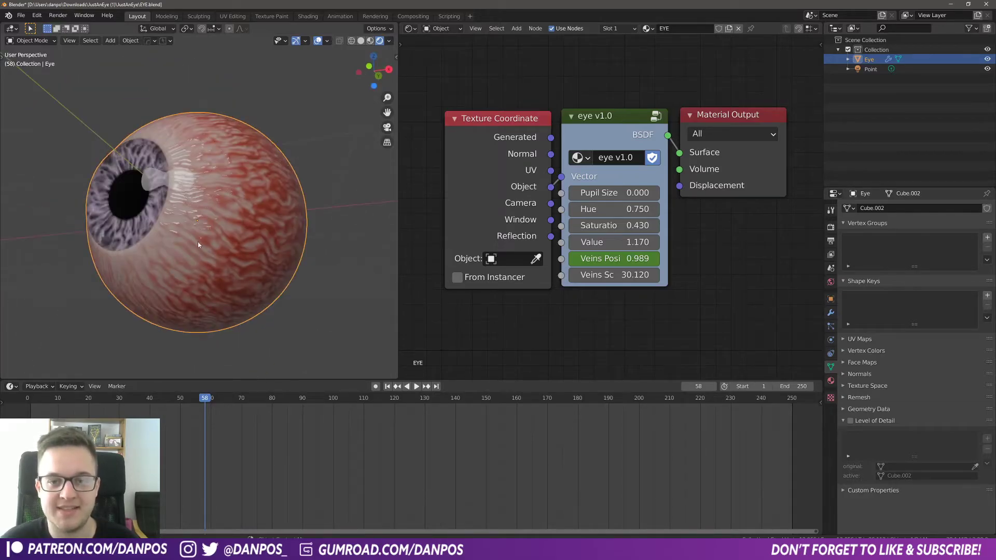
# - Try the Cycles render engine on the eye and switch back to Eevee
pyautogui.click(830, 227)
pyautogui.click(908, 208)
pyautogui.click(921, 244)
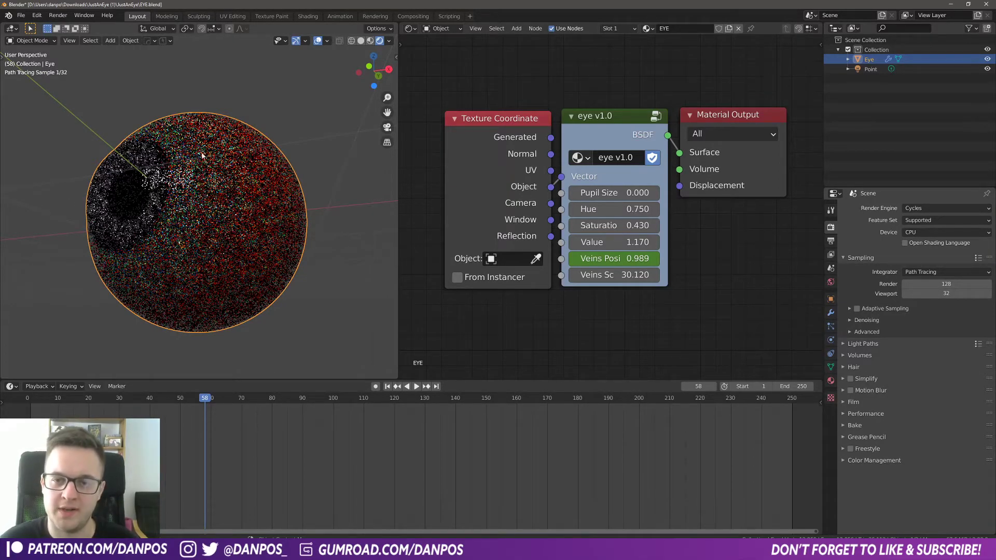
pyautogui.moveTo(179, 178); pyautogui.dragTo(217, 212, button='middle')
pyautogui.scroll(-2, 242, 200)
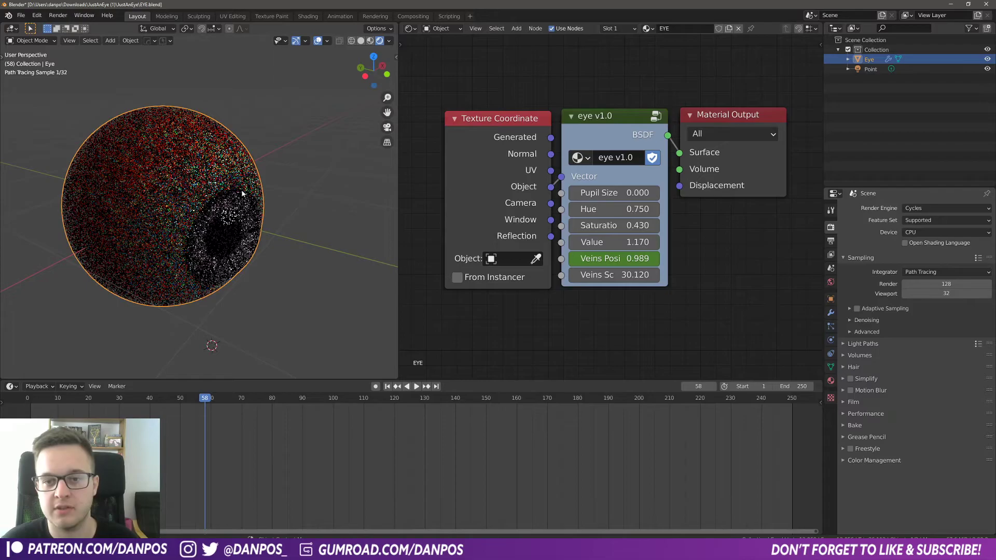
pyautogui.click(922, 207)
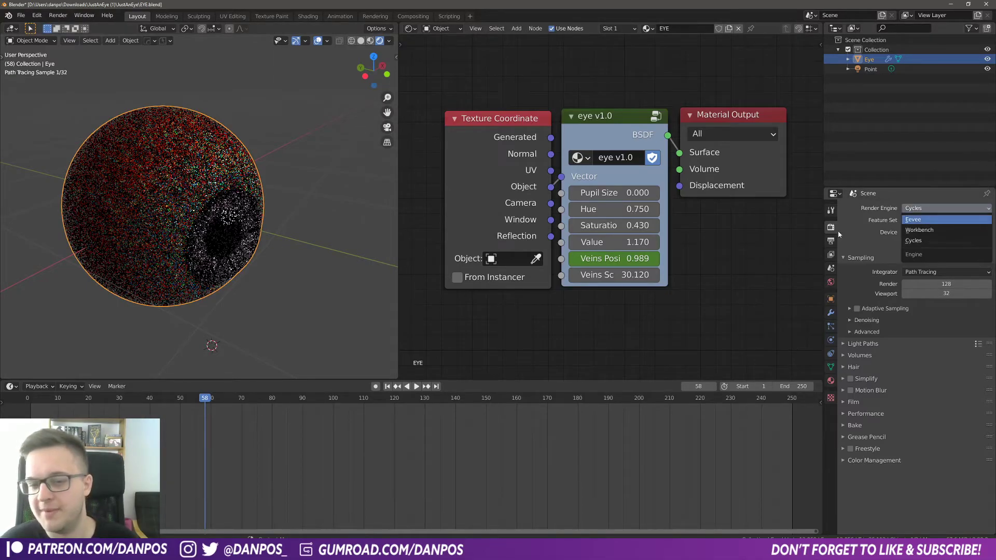
pyautogui.click(927, 218)
# - Open the recent Blender project eye 2.blend
pyautogui.moveTo(269, 250); pyautogui.dragTo(178, 217, button='middle')
pyautogui.scroll(2, 210, 223)
pyautogui.scroll(2, 210, 222)
pyautogui.scroll(-6, 186, 240)
pyautogui.click(19, 15)
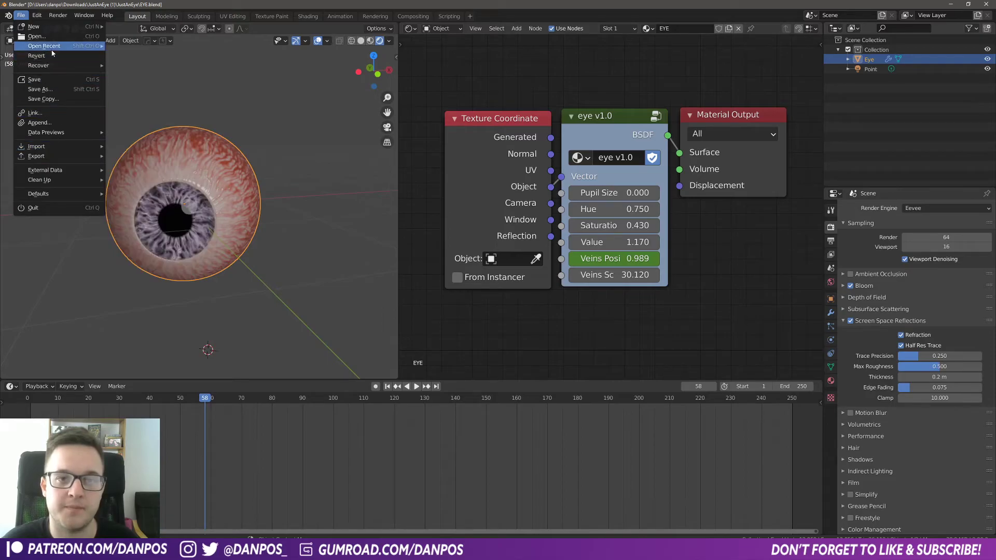
pyautogui.moveTo(52, 46)
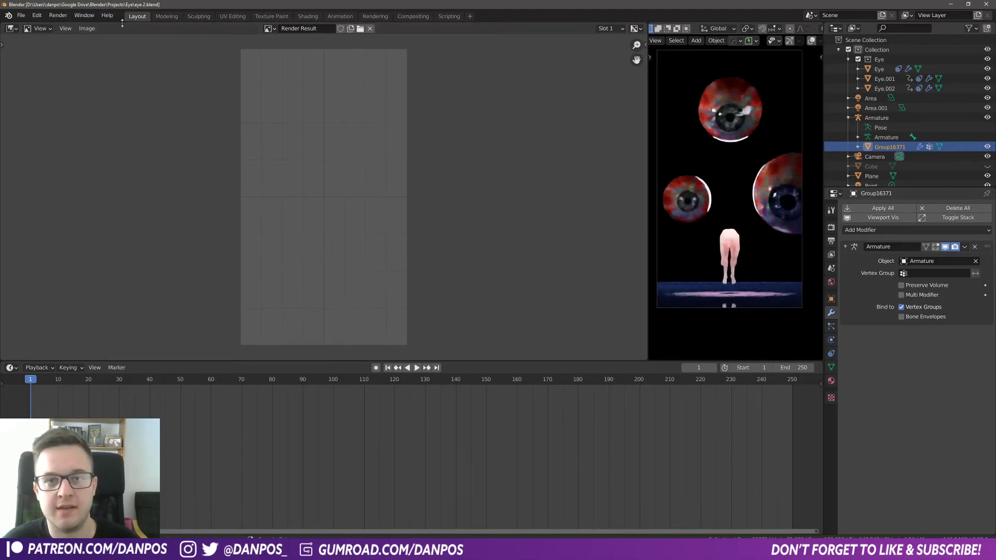
# - Change the large image editor area showing the render result into a 3D viewport
pyautogui.click(12, 28)
pyautogui.click(32, 65)
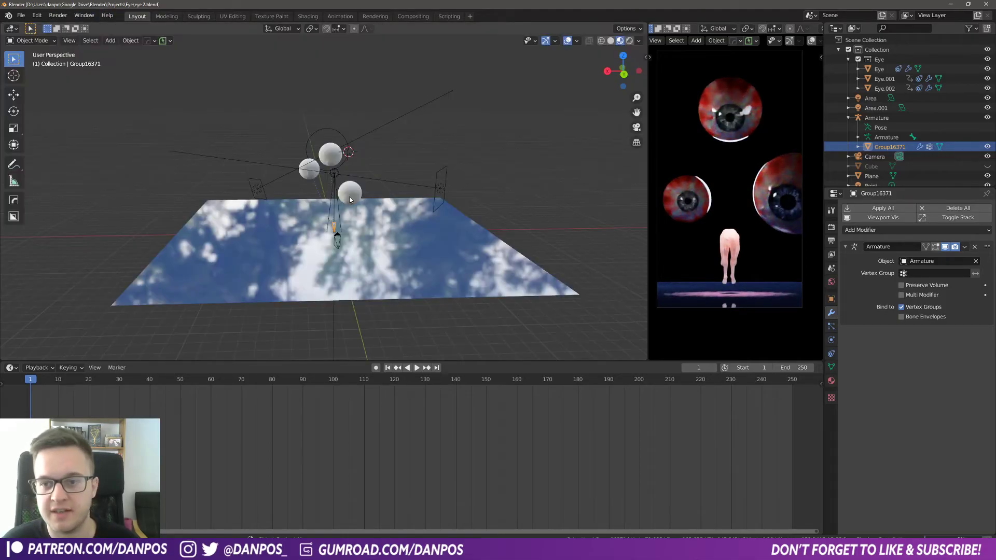
pyautogui.moveTo(390, 161); pyautogui.dragTo(386, 250, button='middle')
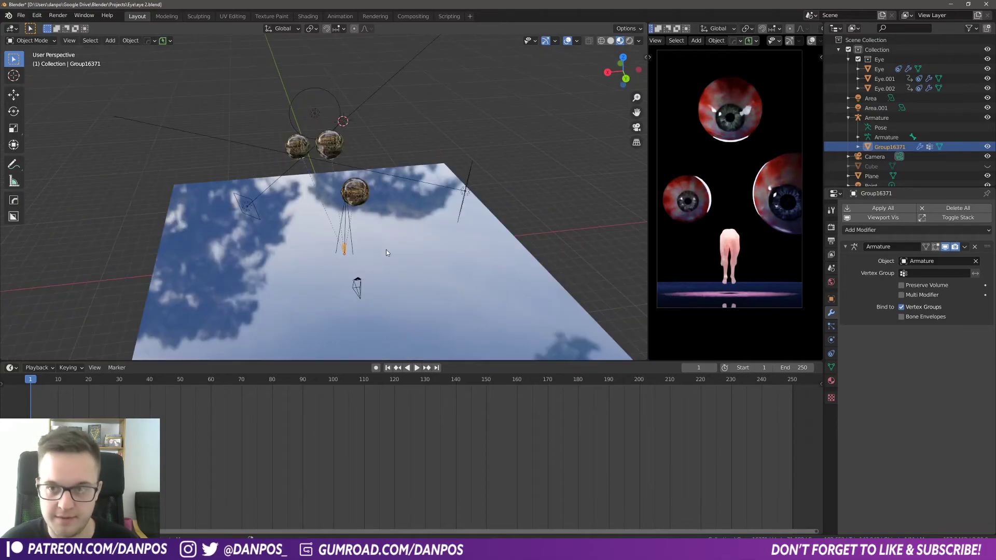
# - Unhide the hidden cube enclosing the scene and inspect the eyes and figure inside it
pyautogui.hotkey('alt', 'h')
pyautogui.scroll(-5, 497, 233)
pyautogui.moveTo(481, 209); pyautogui.dragTo(458, 164, button='middle')
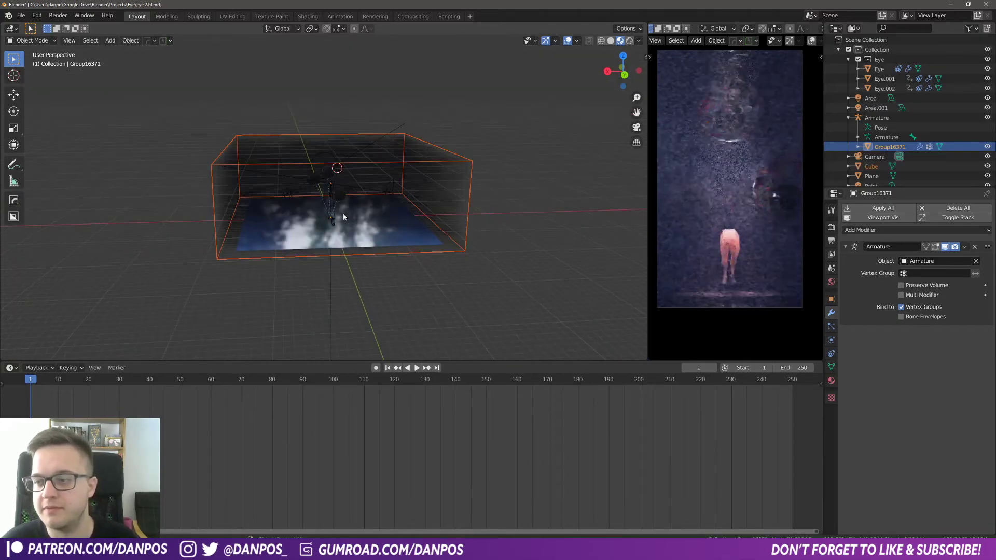
pyautogui.scroll(3, 316, 210)
pyautogui.scroll(8, 316, 213)
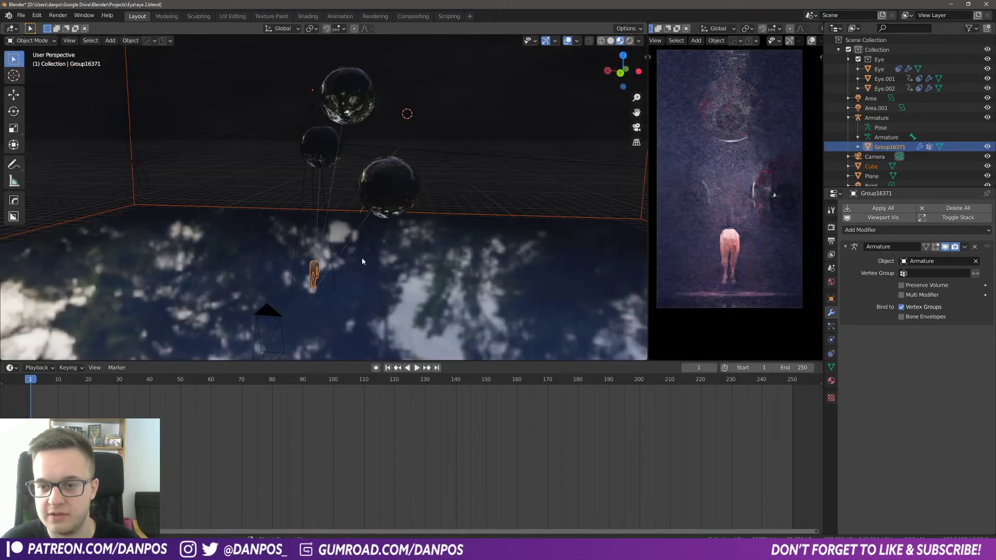
# - Examine the bent figure up close and from a distance together with the surrounding eye spheres
pyautogui.moveTo(355, 260); pyautogui.dragTo(218, 190, button='middle')
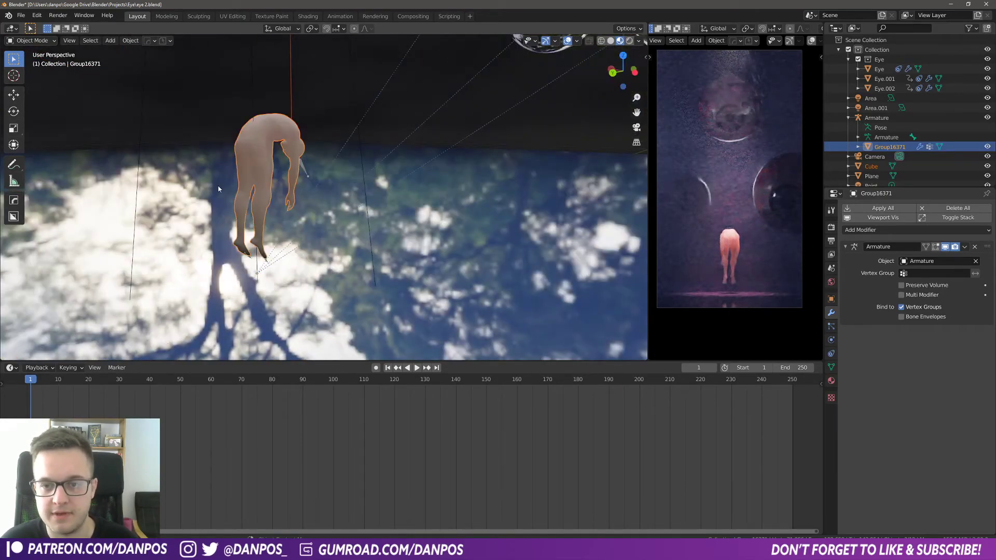
pyautogui.moveTo(312, 161)
pyautogui.mouseDown(button='middle')
pyautogui.moveTo(391, 144)
pyautogui.moveTo(311, 180)
pyautogui.mouseUp(button='middle')
pyautogui.scroll(-5, 374, 156)
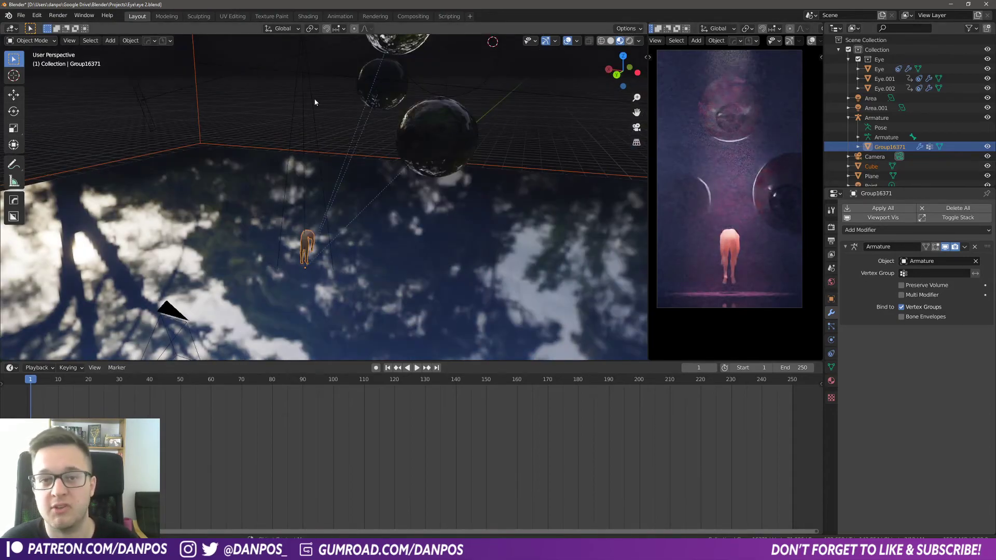
pyautogui.moveTo(282, 140); pyautogui.dragTo(310, 210, button='middle')
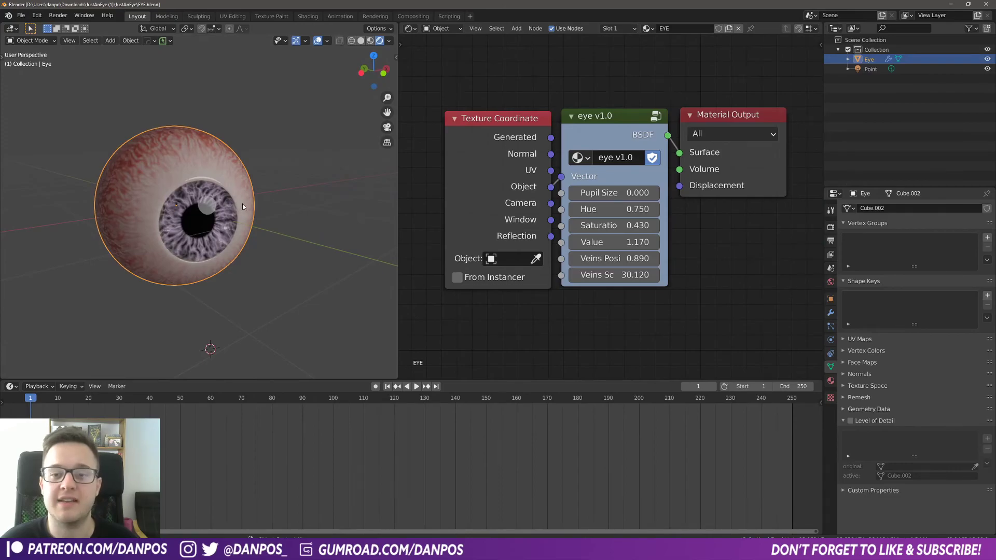
# - Try adjusting the Pupil Size of the eye v1.0 node group and view the eyeball from above
pyautogui.moveTo(214, 209); pyautogui.dragTo(208, 217, button='middle')
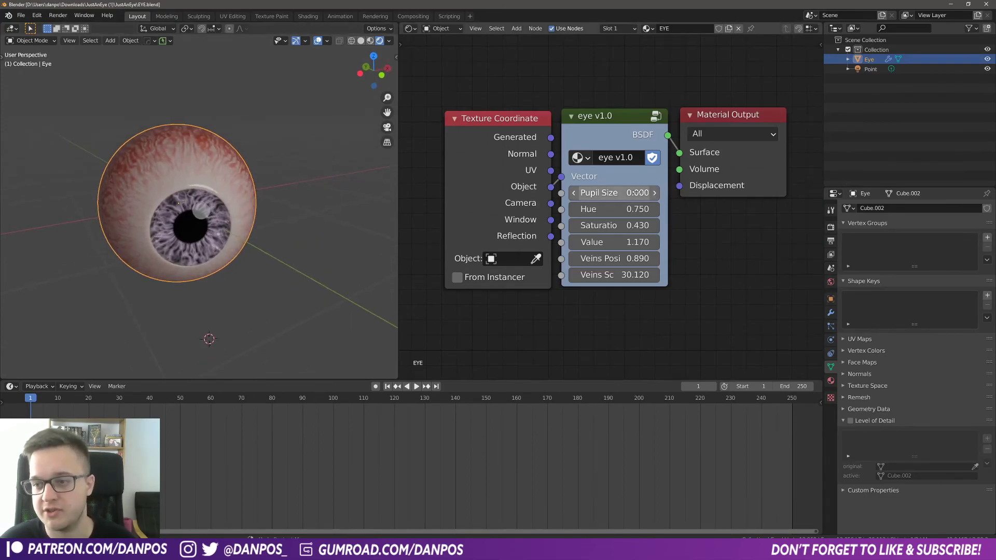
pyautogui.moveTo(614, 192)
pyautogui.mouseDown()
pyautogui.moveTo(655, 193)
pyautogui.moveTo(602, 193)
pyautogui.mouseUp()
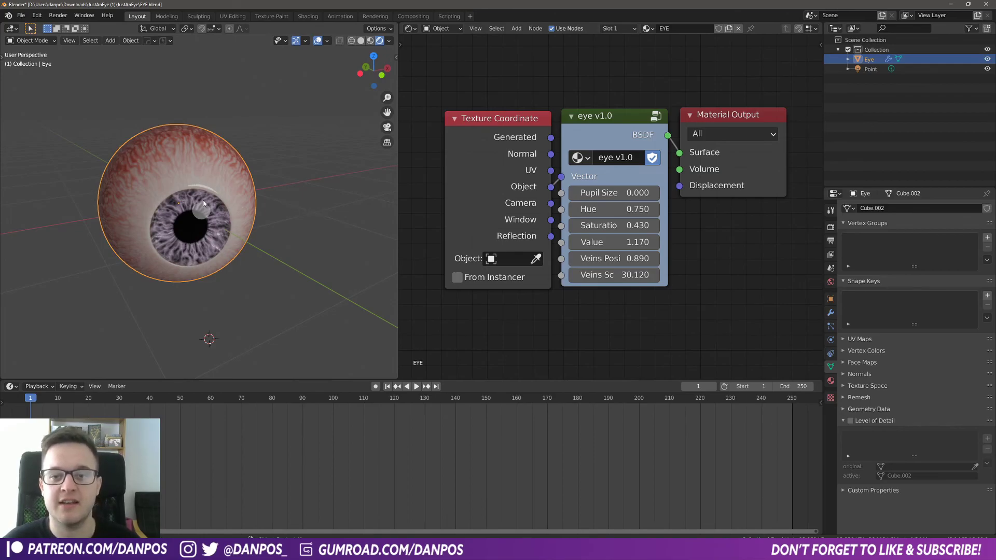
pyautogui.moveTo(209, 212); pyautogui.dragTo(206, 235, button='middle')
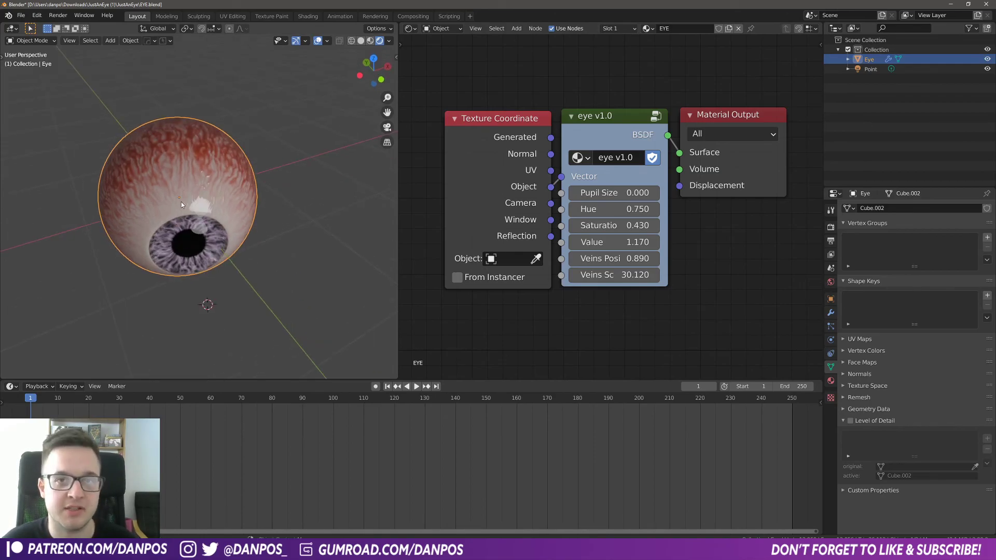